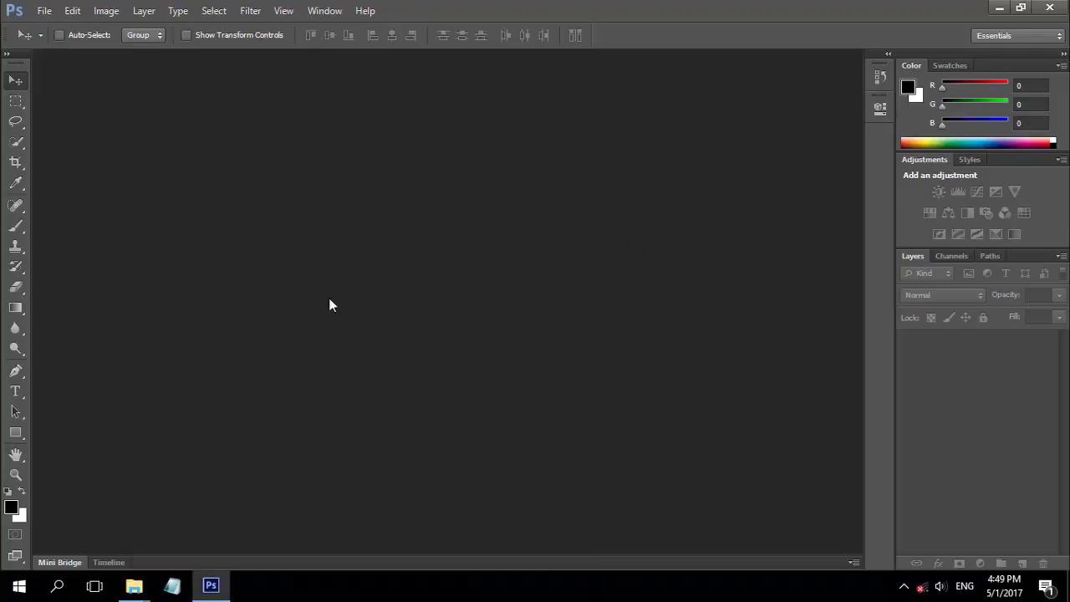
- Create Untitled-1 at 1280×720 px and 200 pixels/inch with Transparent background contents
click(45, 11)
click(112, 35)
click(416, 220)
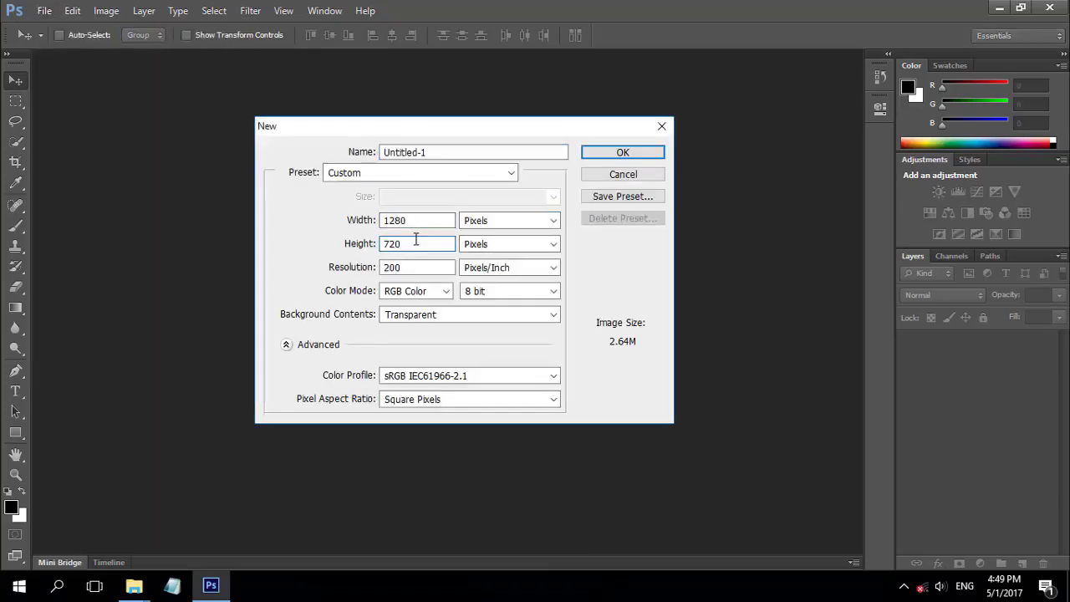
click(400, 315)
click(399, 316)
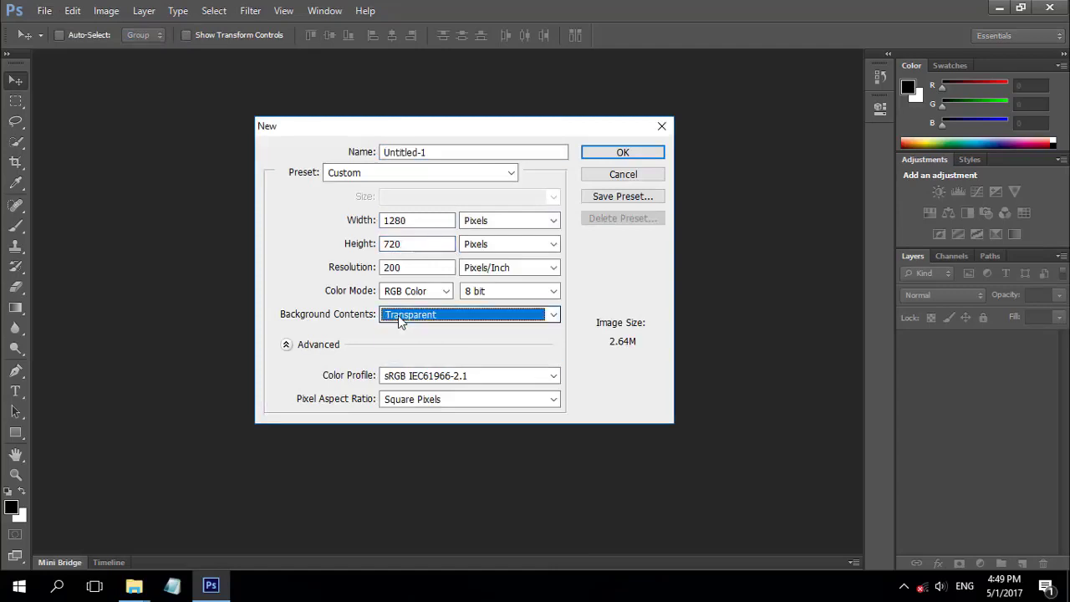
click(631, 154)
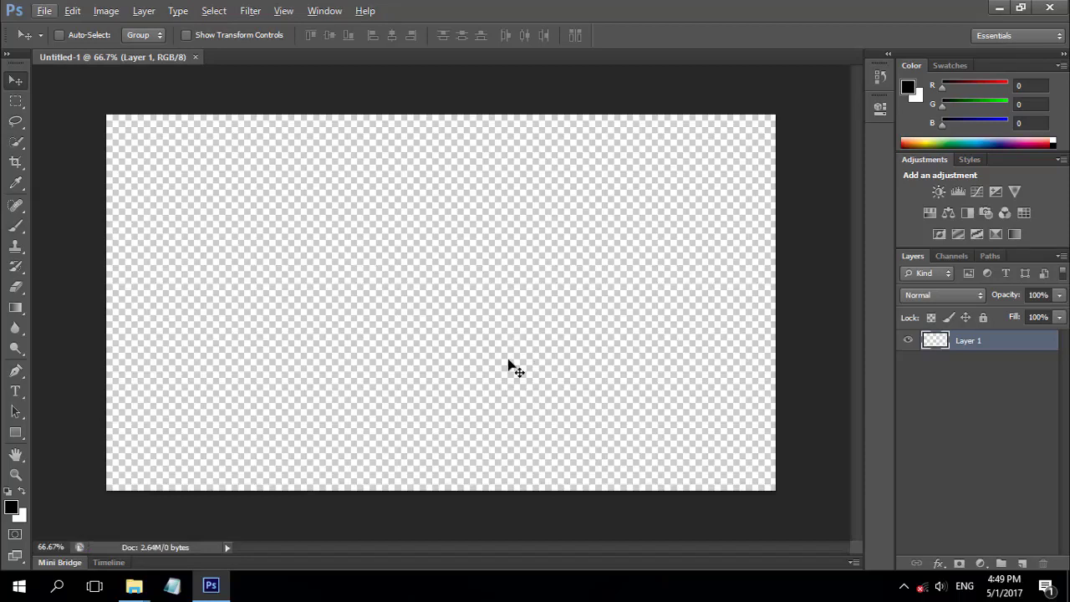
- Fill the canvas with white and open the man's cut-out PNG photo
click(23, 492)
key(alt+BackSpace)
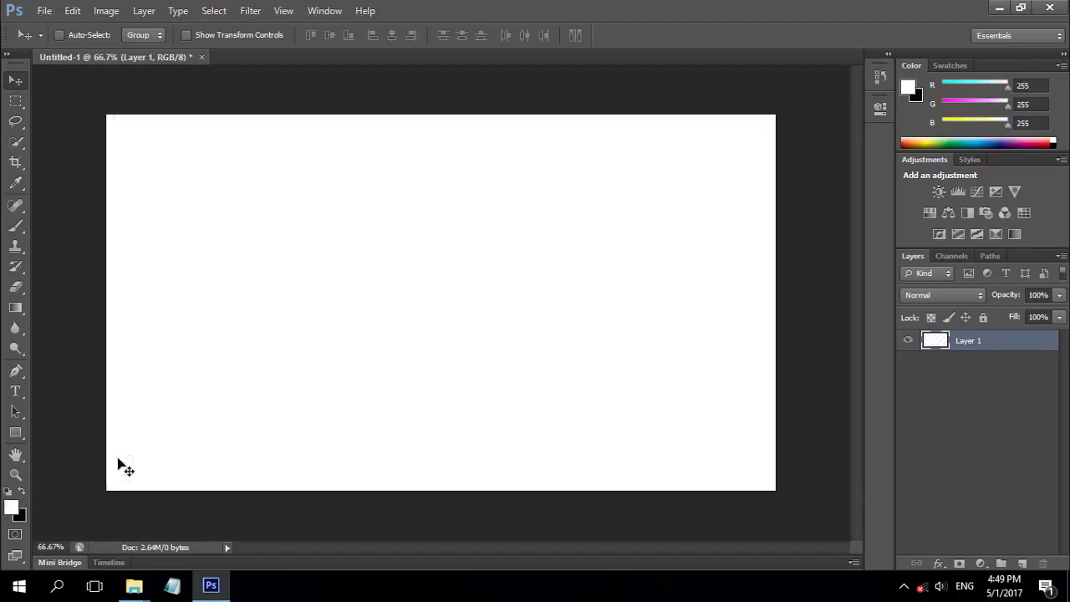
key(ctrl+shift+alt+n)
key(ctrl+o)
click(376, 267)
click(729, 459)
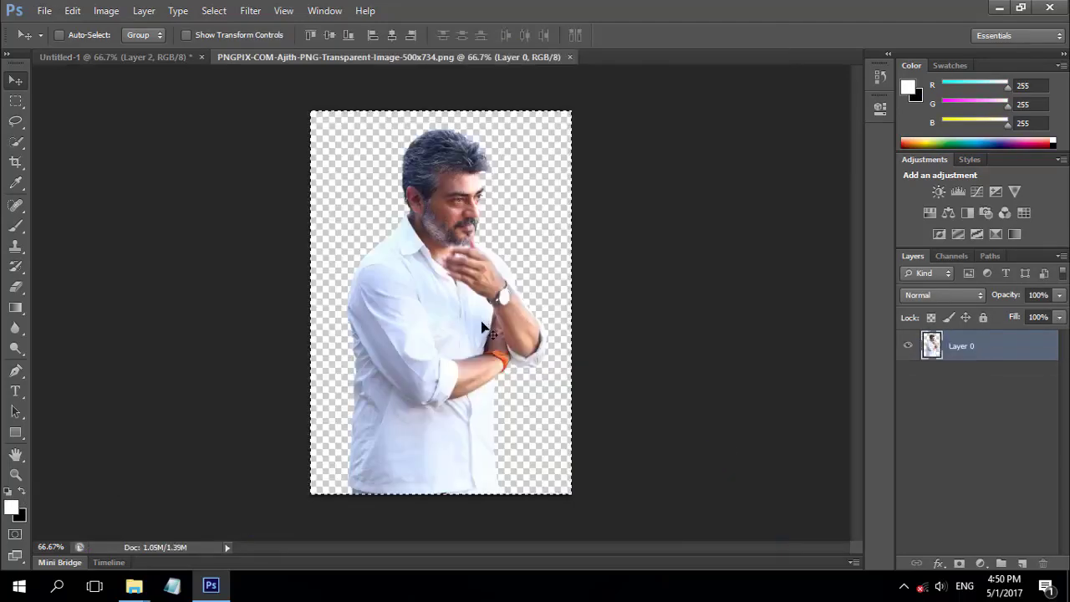
- Place the man's cut-out slightly enlarged at the banner's left edge and close the PNG
click(159, 57)
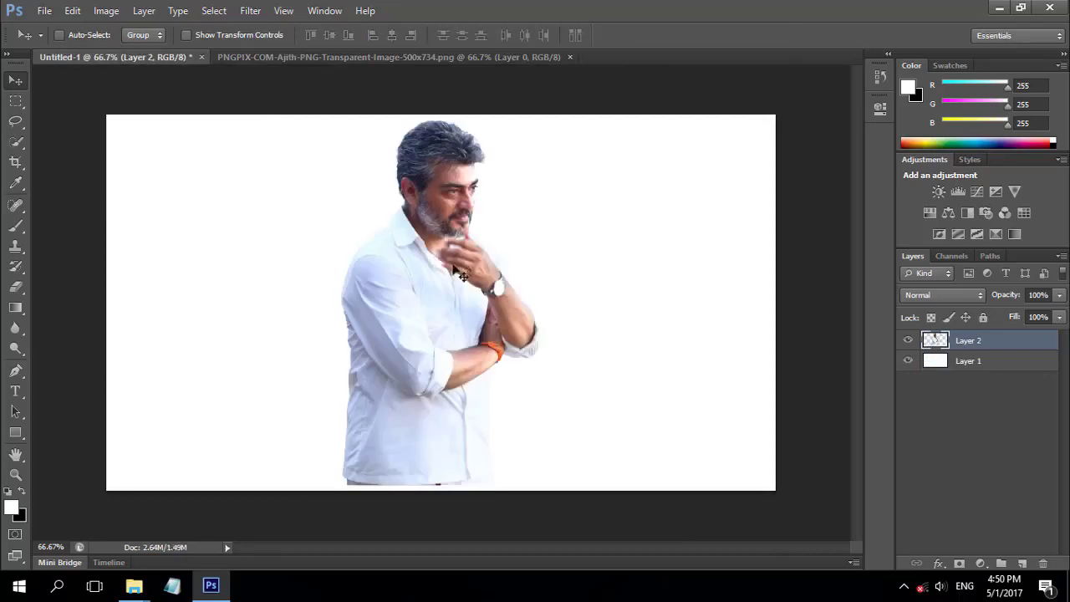
drag(458, 273, 219, 339)
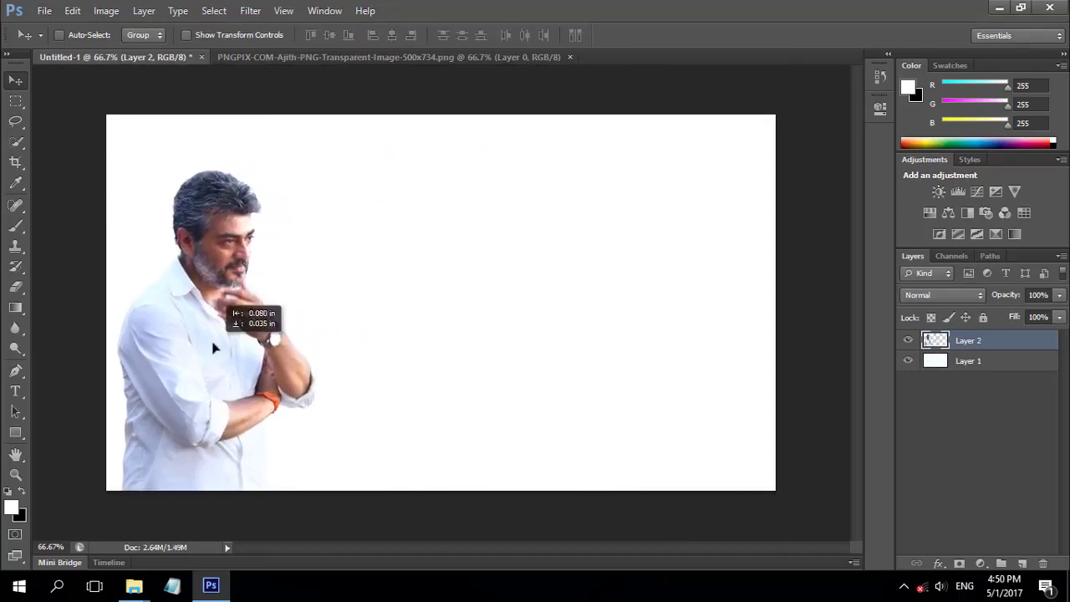
key(ctrl+t)
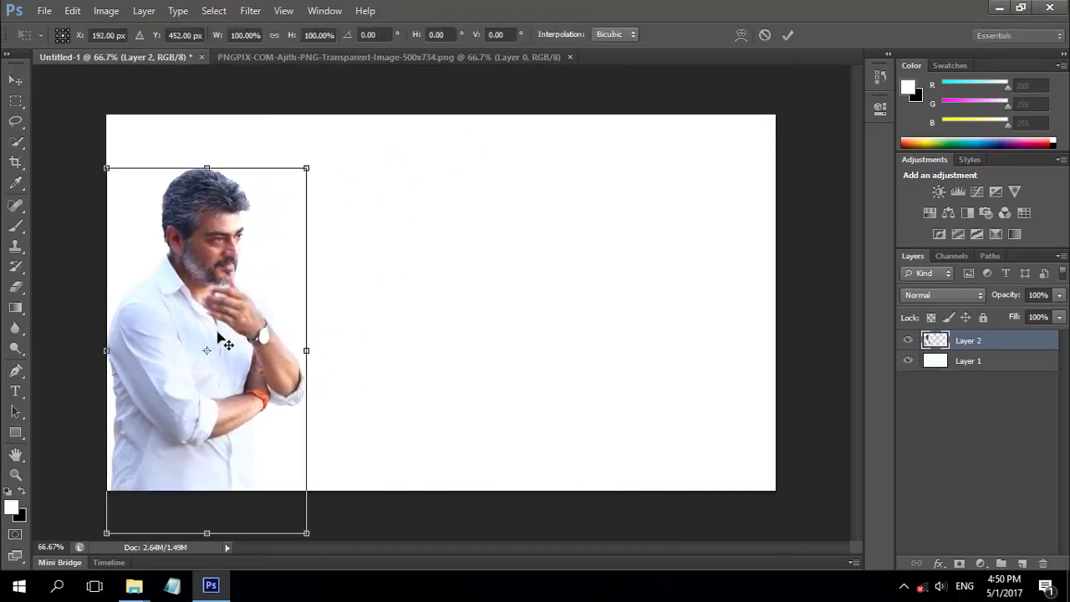
drag(308, 168, 314, 160)
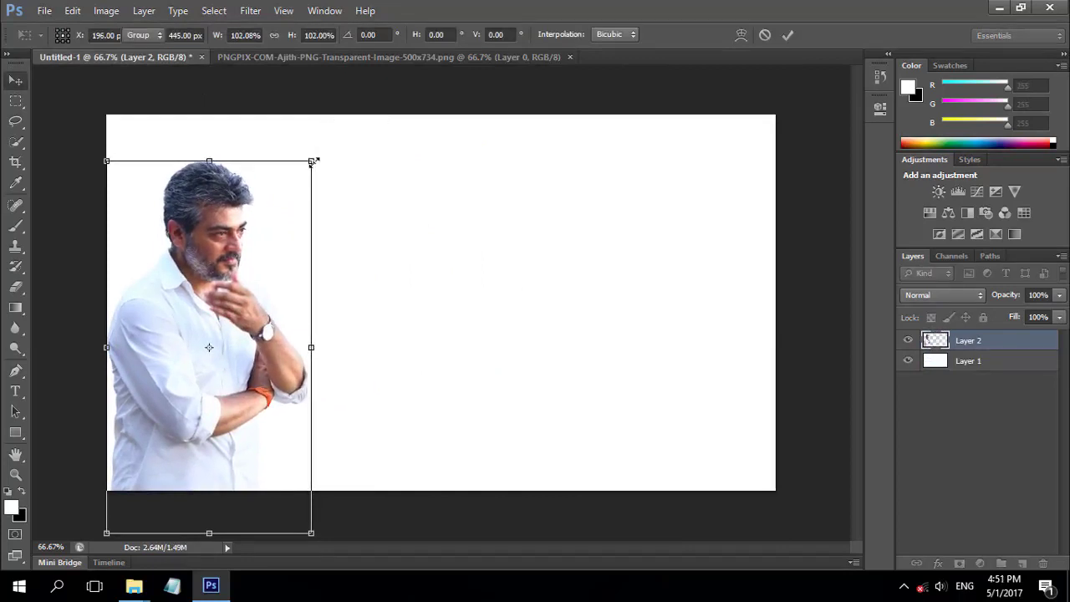
key(Return)
drag(221, 305, 219, 308)
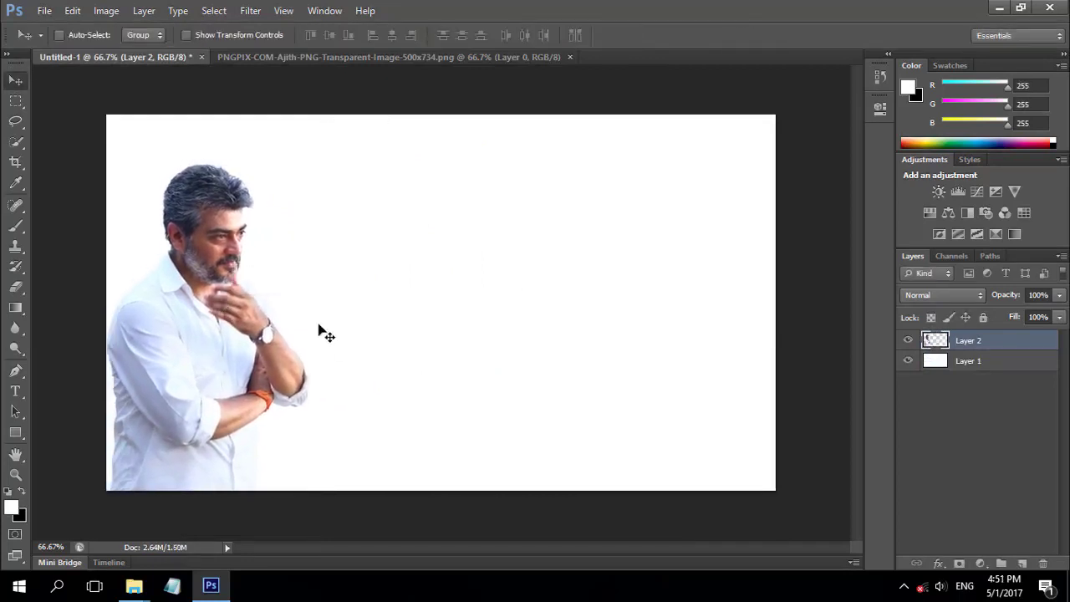
click(432, 57)
click(570, 57)
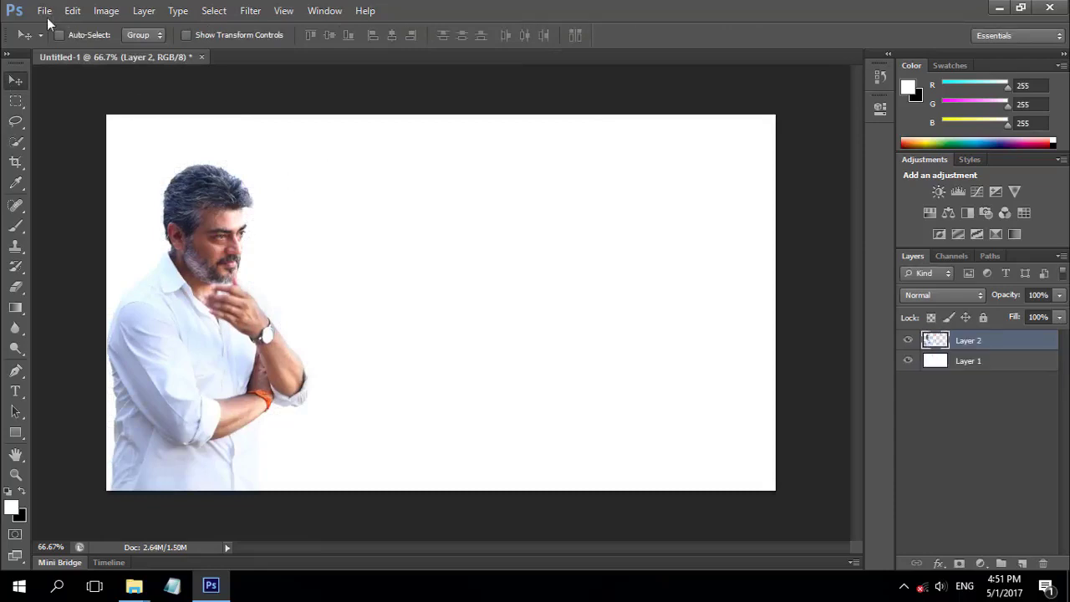
- Open the Ajithkumar_s Veeram Stills _11_ photo and unlock its background as Layer 0
click(45, 10)
click(51, 42)
click(646, 190)
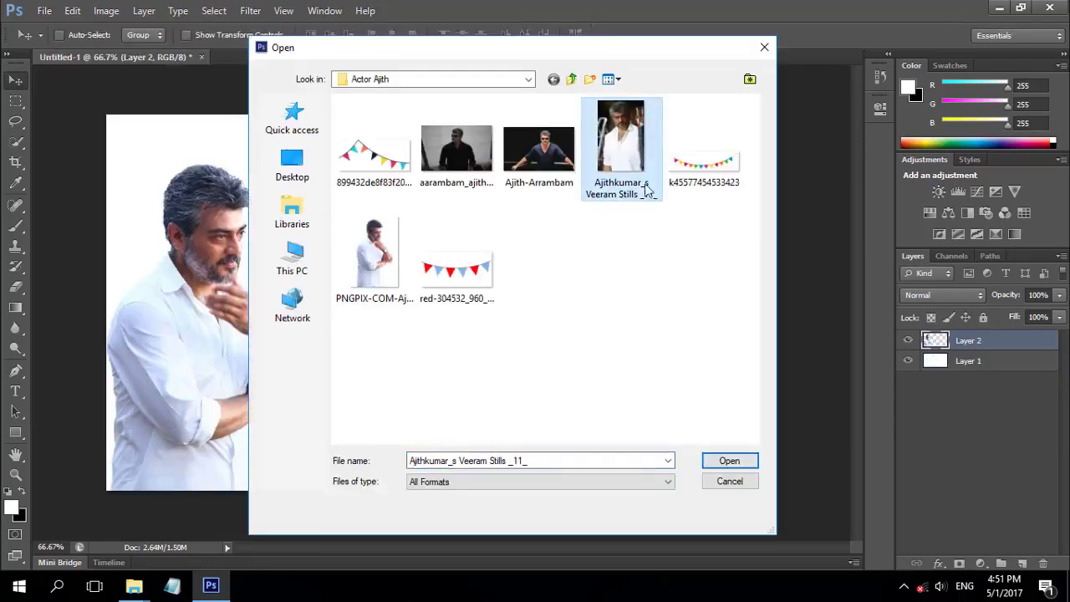
click(724, 465)
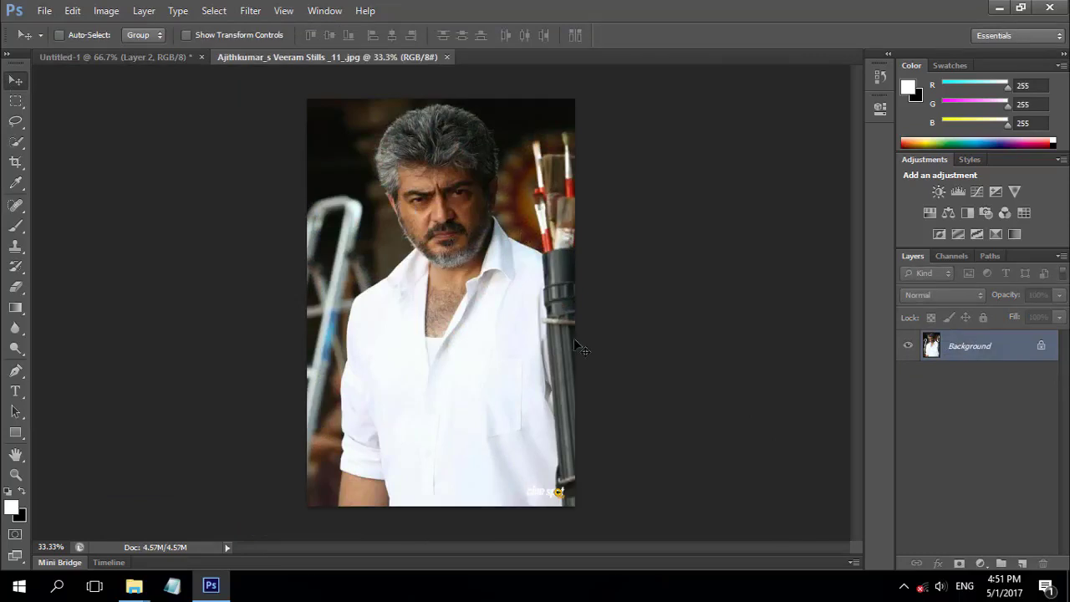
double_click(988, 358)
click(669, 186)
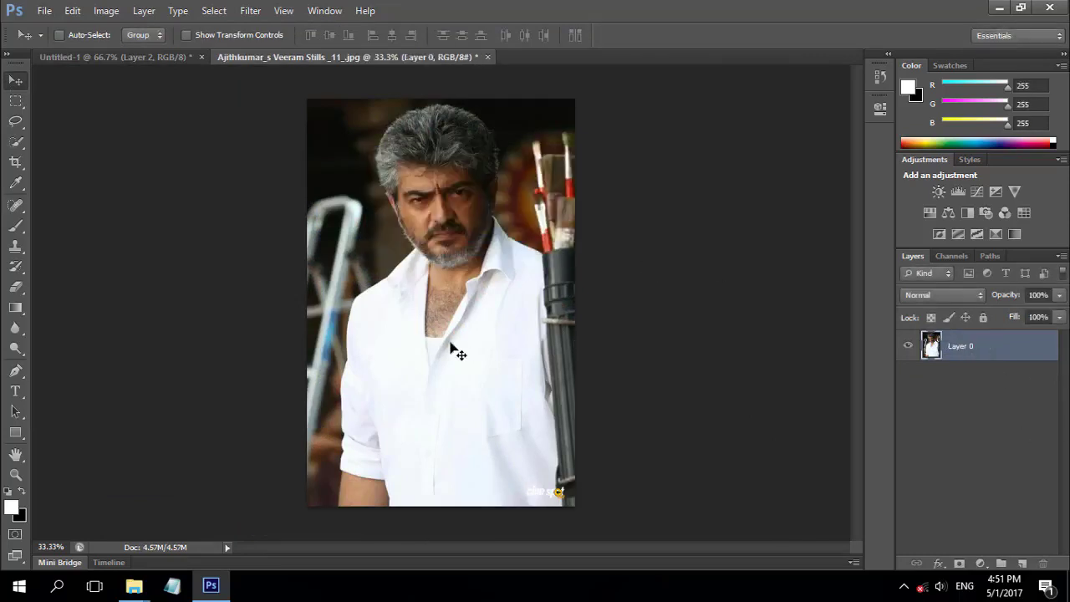
- Start a Pen-tool path around the man, tracing up the shirt's left edge
key(p)
key(ctrl+plus)
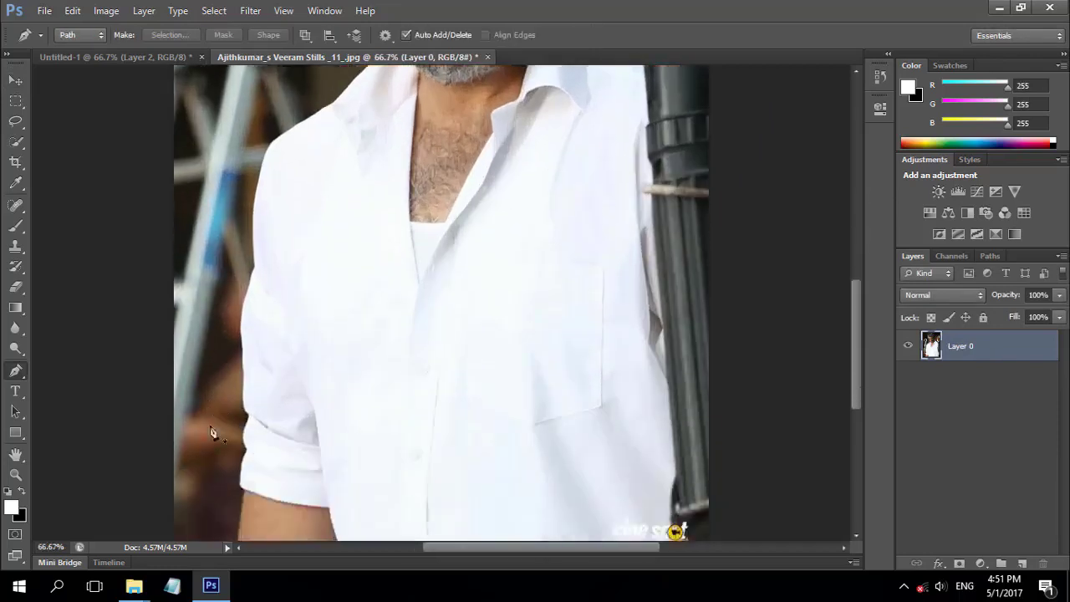
scroll(217, 443, down, 1)
click(237, 451)
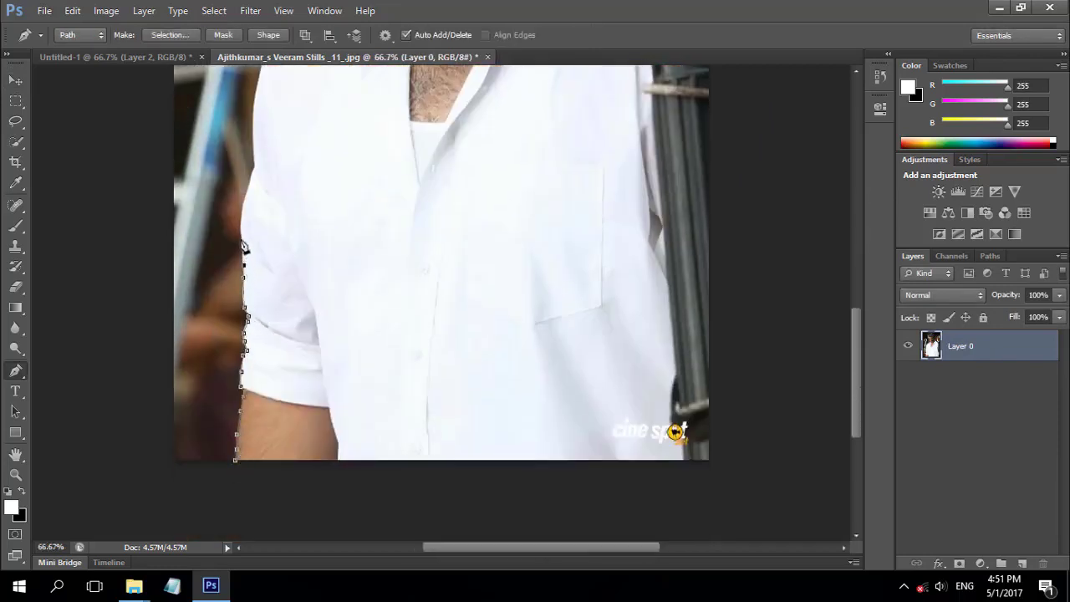
scroll(244, 247, up, 3)
click(255, 384)
scroll(354, 279, up, 3)
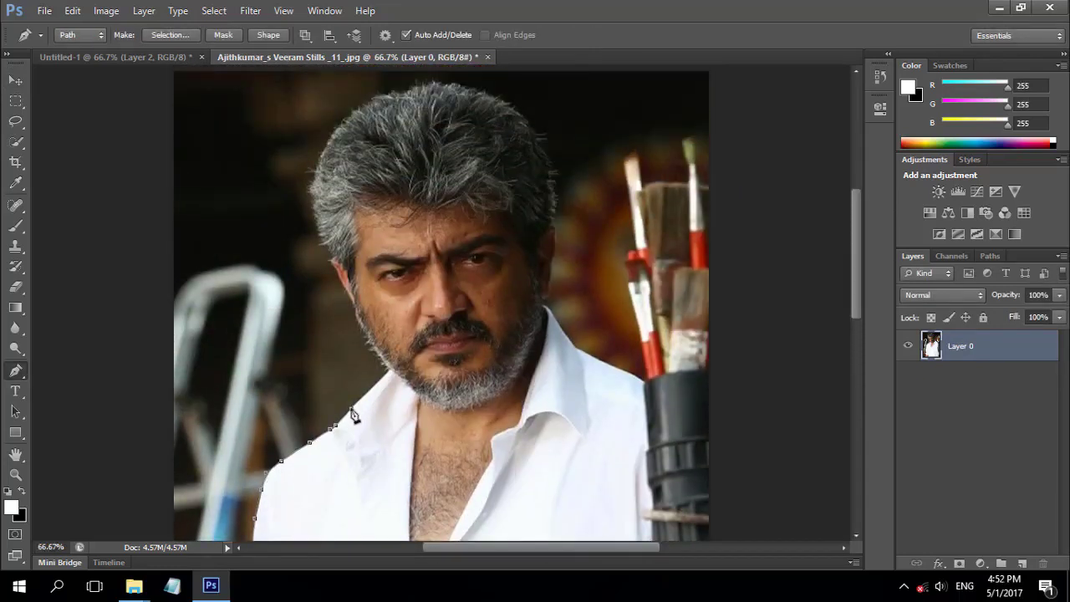
scroll(348, 292, up, 1)
drag(396, 167, 549, 73)
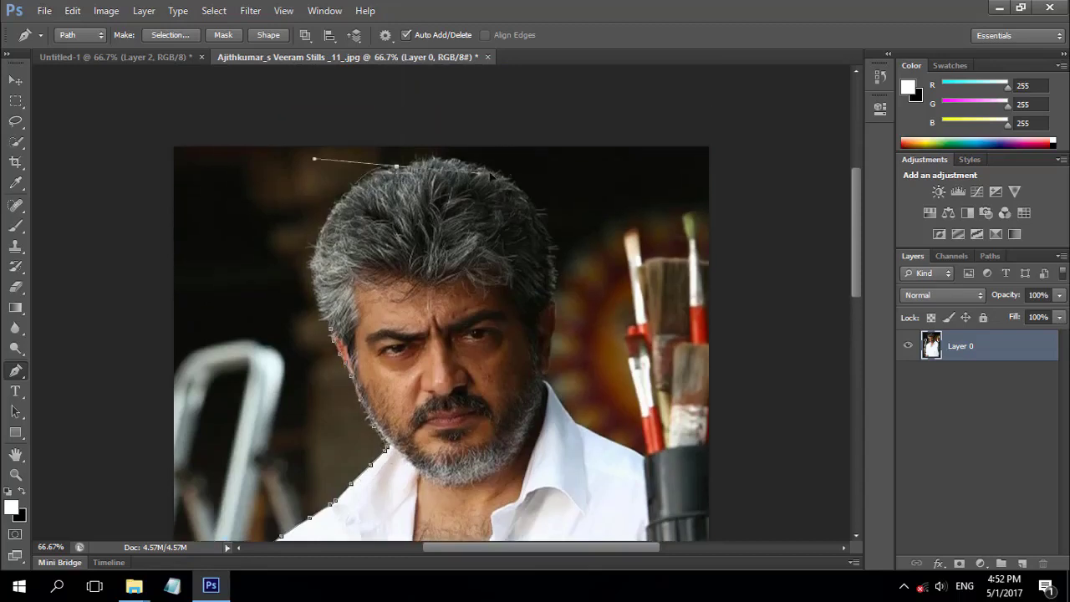
key(ctrl+z)
- Continue the path down the man's right side and around the bottom, closing it
scroll(566, 281, down, 1)
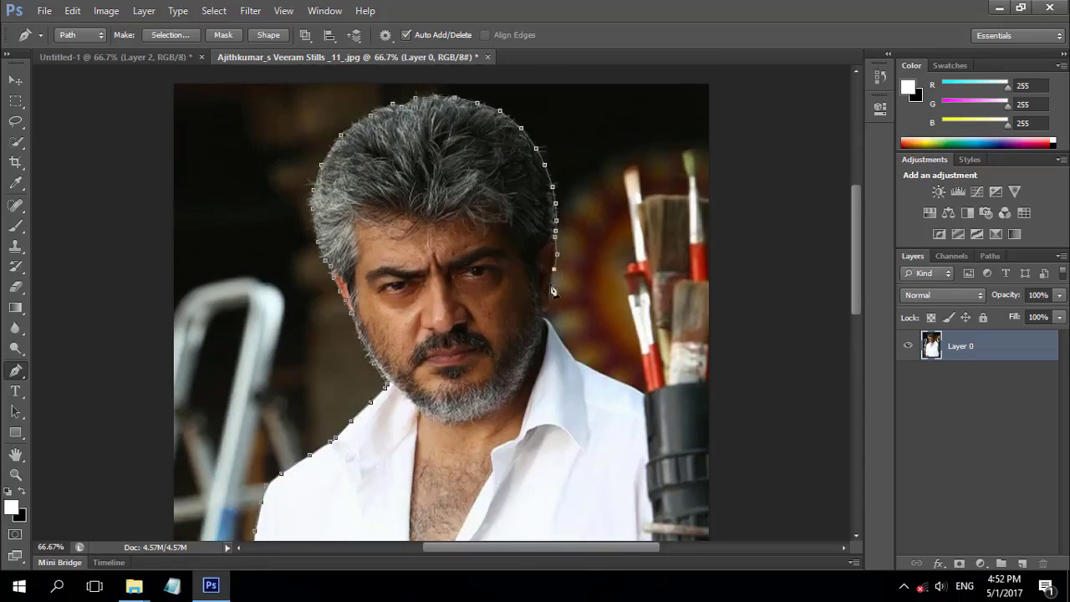
scroll(633, 393, down, 3)
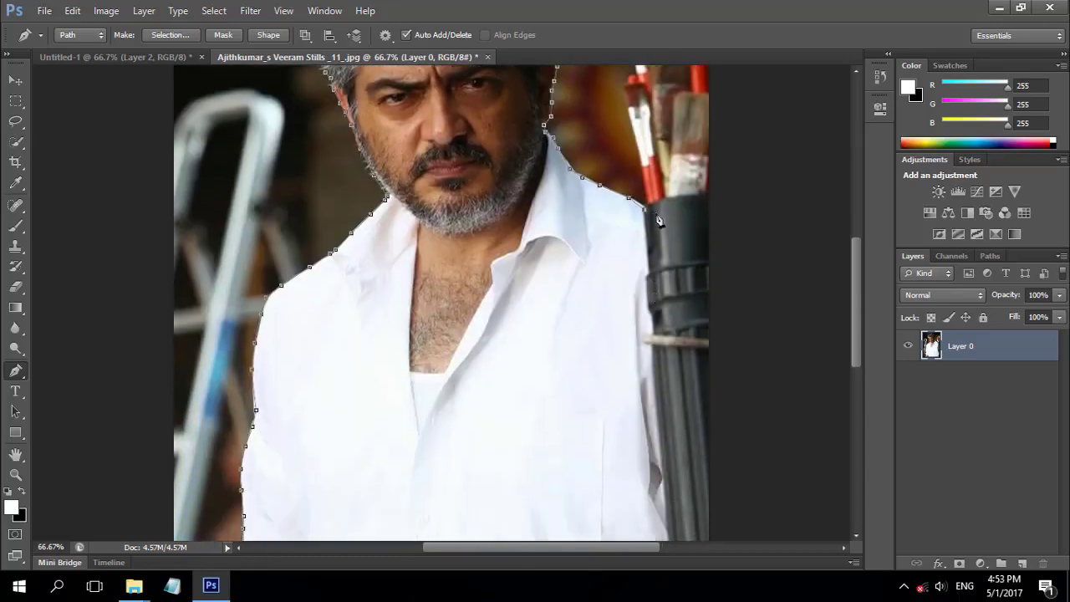
scroll(633, 393, down, 3)
click(748, 146)
click(752, 413)
click(627, 390)
click(292, 510)
- Convert the path to a feathered selection, copy it to a new layer, hide Layer 0
click(274, 440)
key(ctrl+Return)
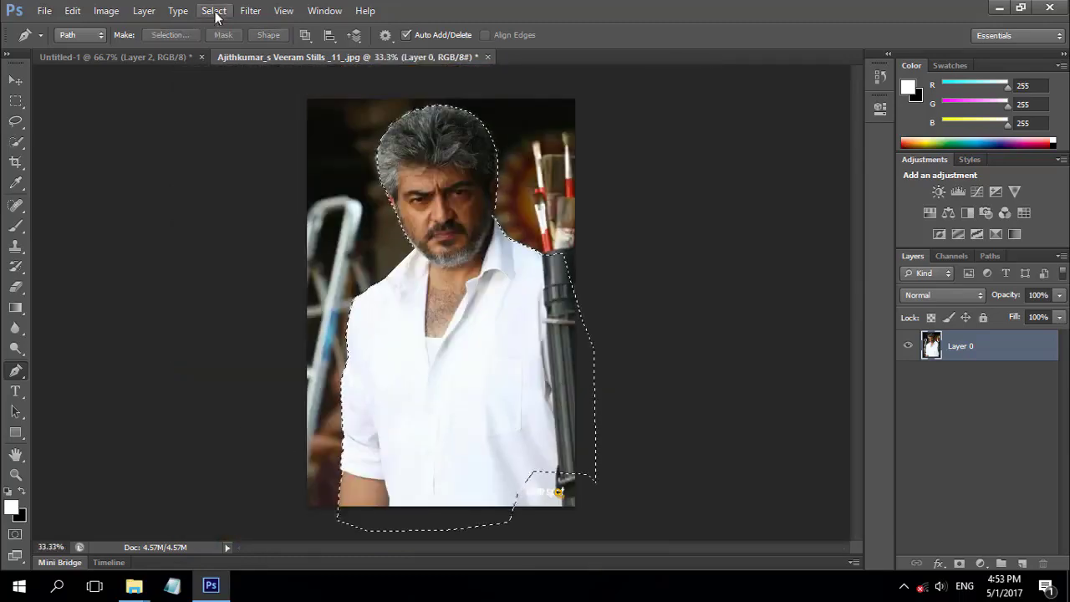
key(shift+F6)
click(616, 201)
key(ctrl+j)
click(909, 376)
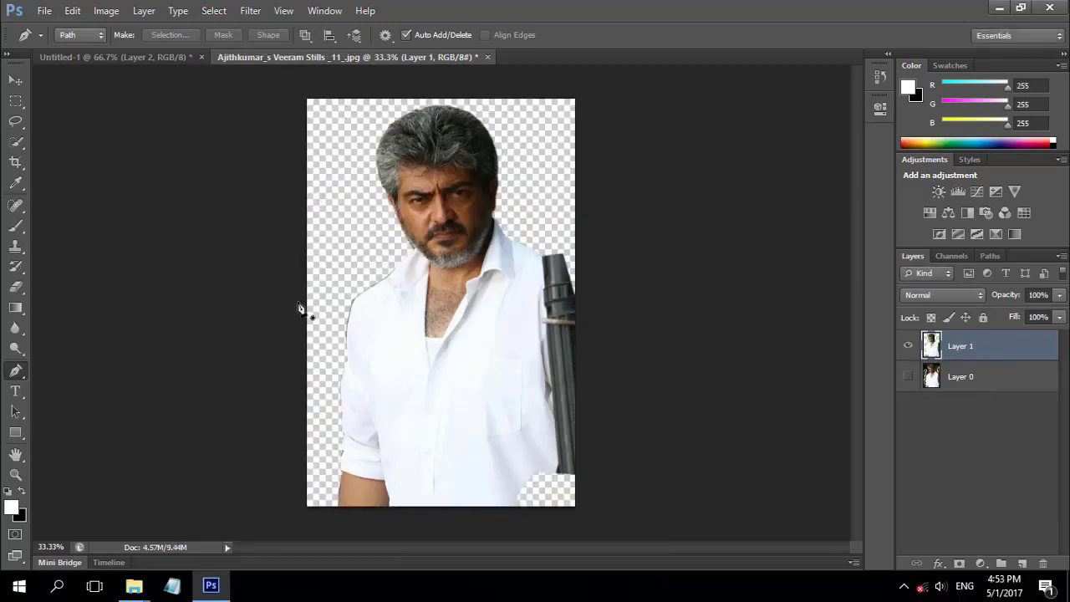
- Erase the grey fringe along the shirt edge at 200% zoom, shrinking the eraser to 20
key(e)
key(ctrl+plus)
key(ctrl+plus)
key(ctrl+plus)
key(ctrl+plus)
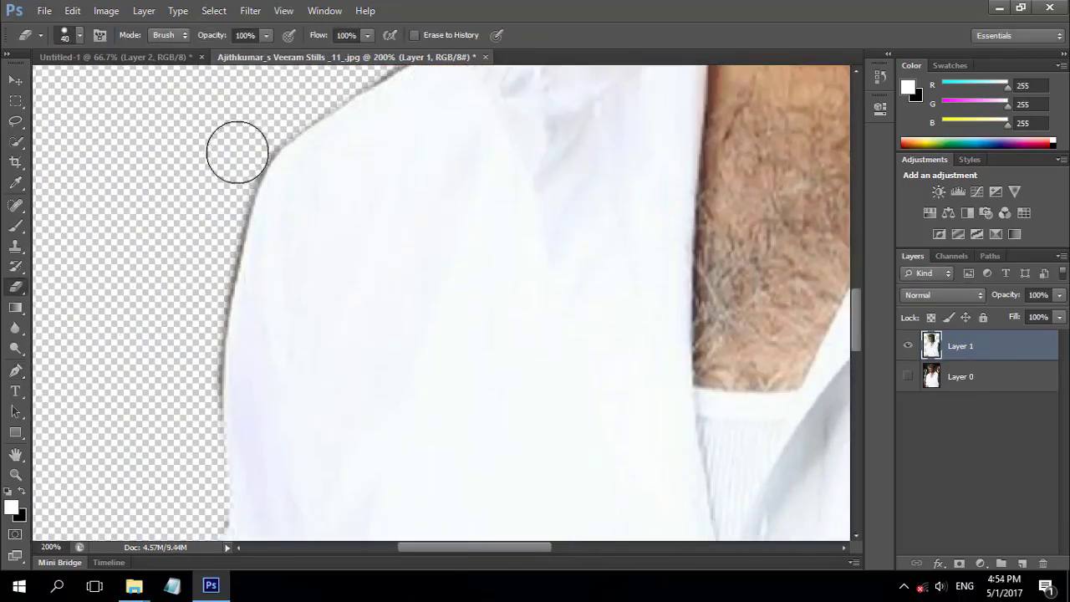
scroll(219, 242, up, 1)
scroll(196, 435, up, 4)
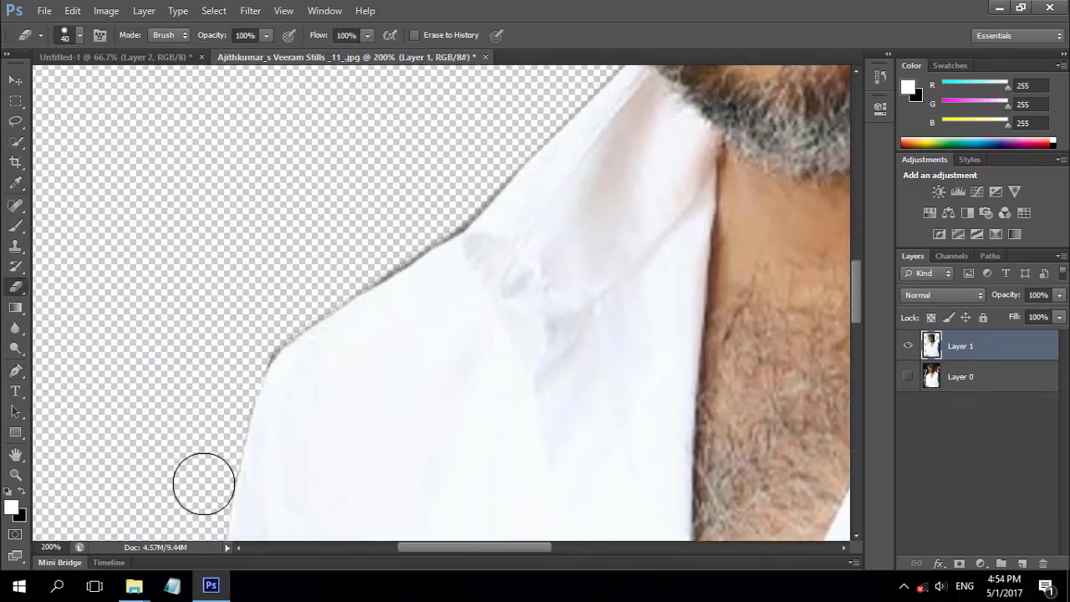
mouse_move(204, 483)
mouse_down()
mouse_move(279, 306)
mouse_move(444, 205)
mouse_move(351, 282)
mouse_up()
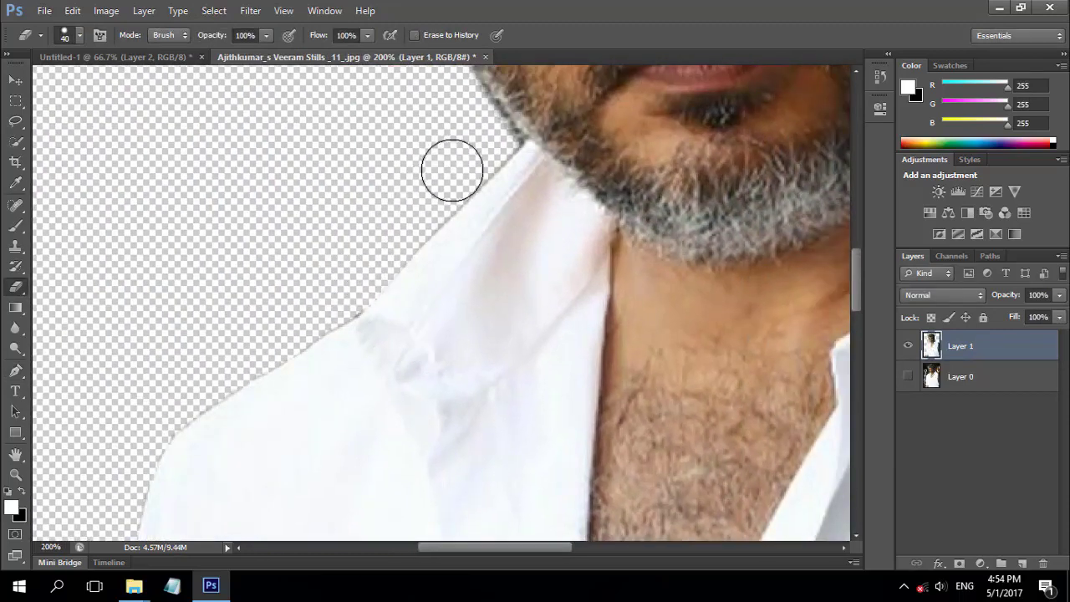
scroll(353, 354, up, 2)
scroll(292, 377, up, 3)
scroll(292, 377, down, 6)
scroll(335, 325, up, 4)
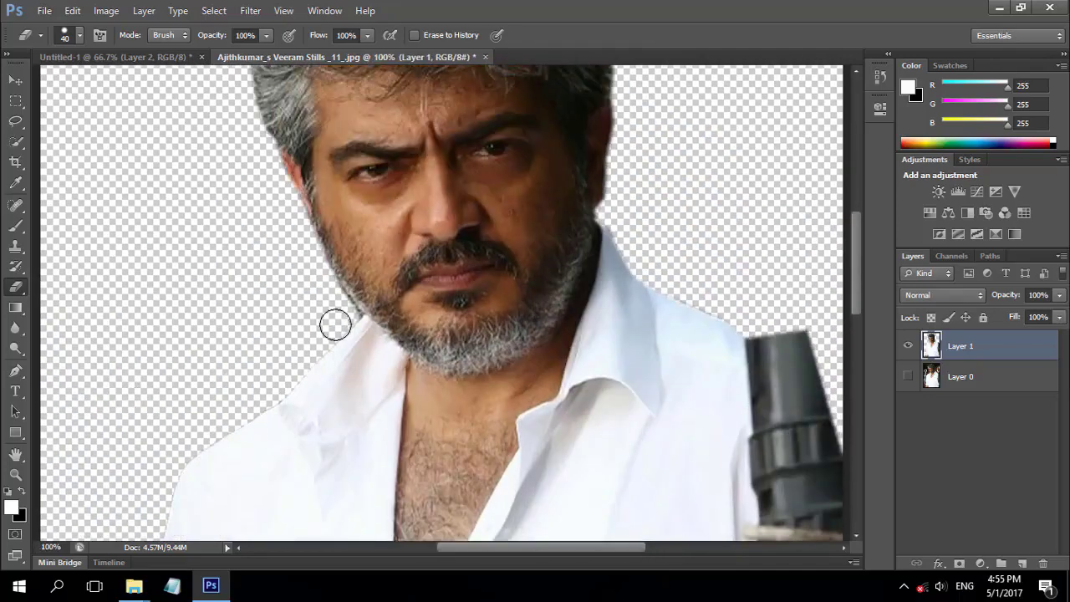
key(bracketleft)
key(bracketleft)
key(ctrl+minus)
key(ctrl+minus)
- Drag the cut-out into the banner as Layer 3, shrink it and place it at the right
key(v)
mouse_move(180, 226)
mouse_down()
mouse_move(219, 130)
mouse_move(446, 136)
mouse_up()
key(ctrl+t)
drag(486, 241, 600, 267)
drag(559, 162, 574, 186)
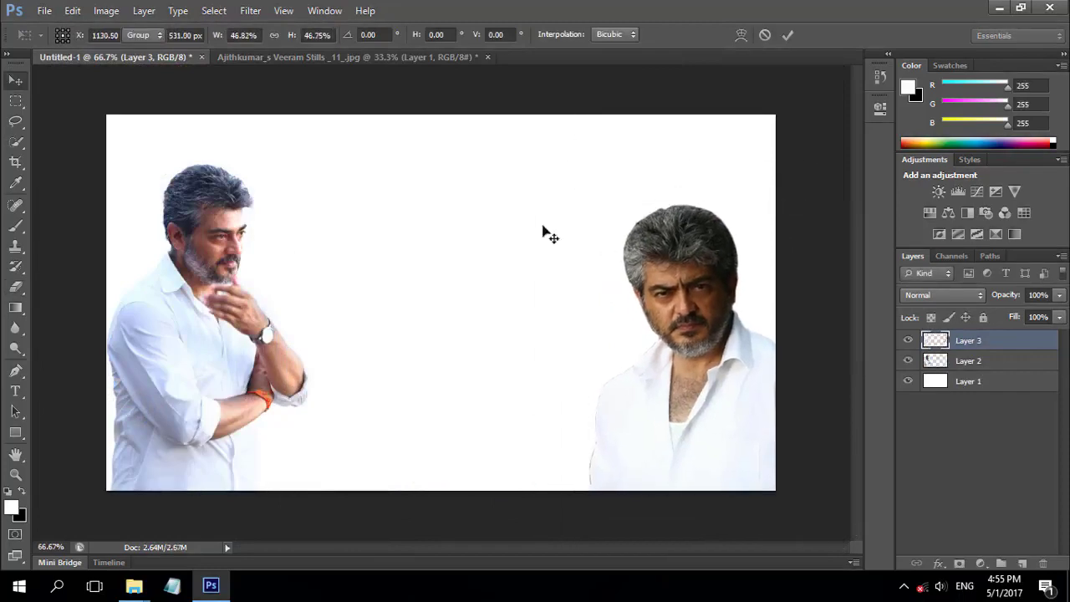
key(Return)
drag(719, 284, 724, 251)
drag(555, 383, 645, 420)
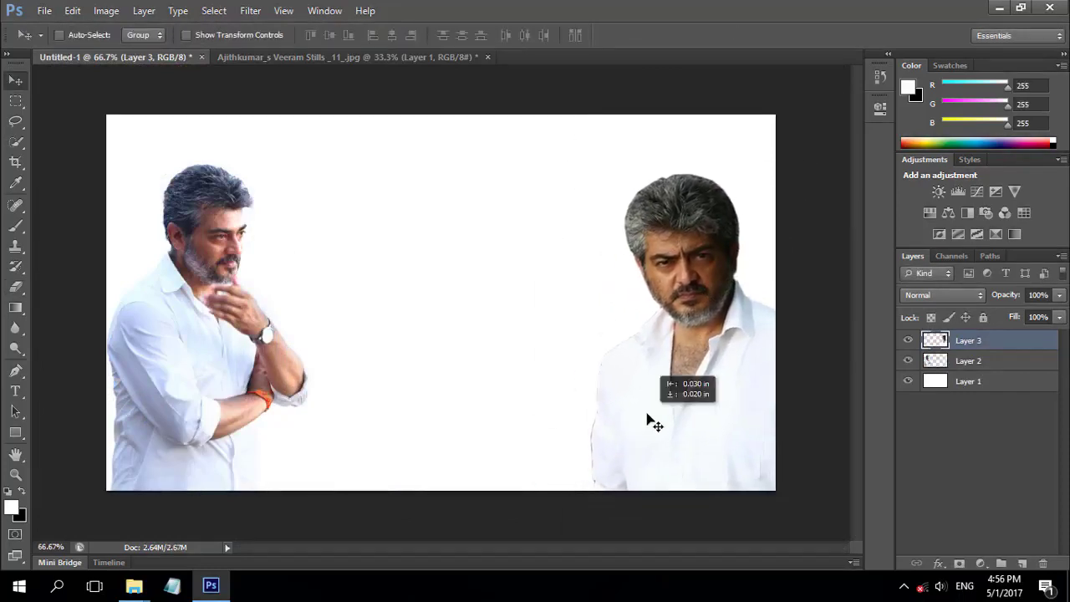
- Erase the rough edge along the right portrait's shirt shoulder
key(ctrl+plus)
key(ctrl+plus)
scroll(472, 452, down, 3)
key(e)
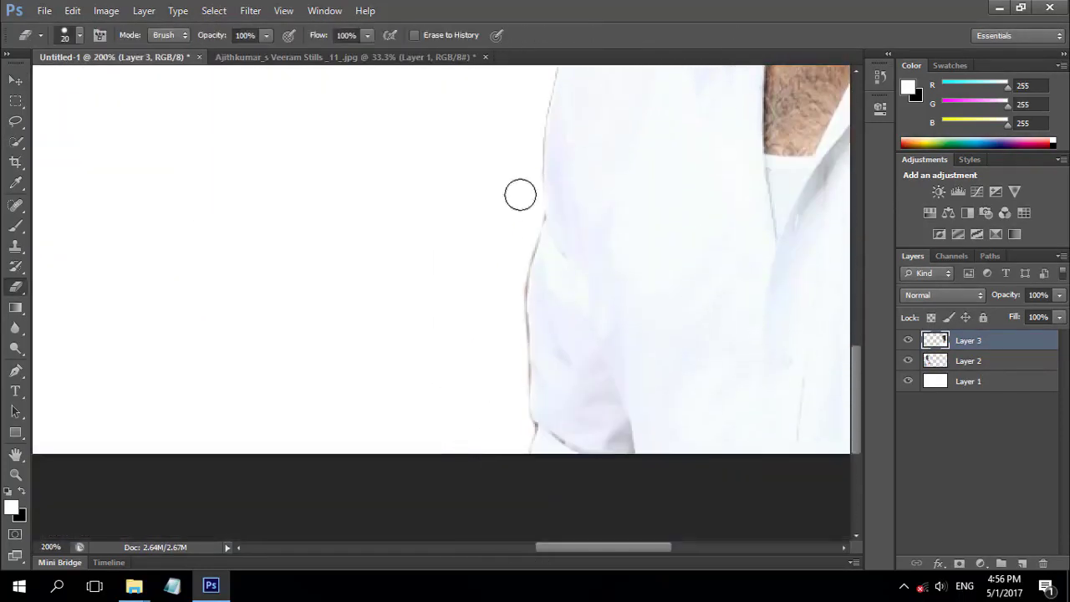
scroll(714, 143, up, 4)
drag(715, 143, 527, 418)
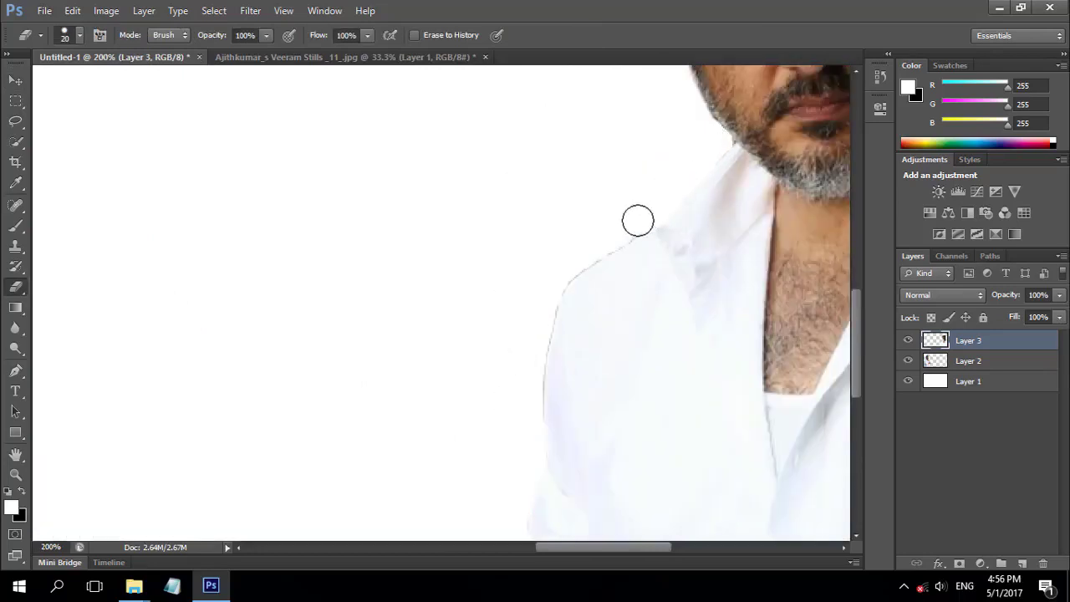
scroll(601, 318, up, 2)
key(ctrl+minus)
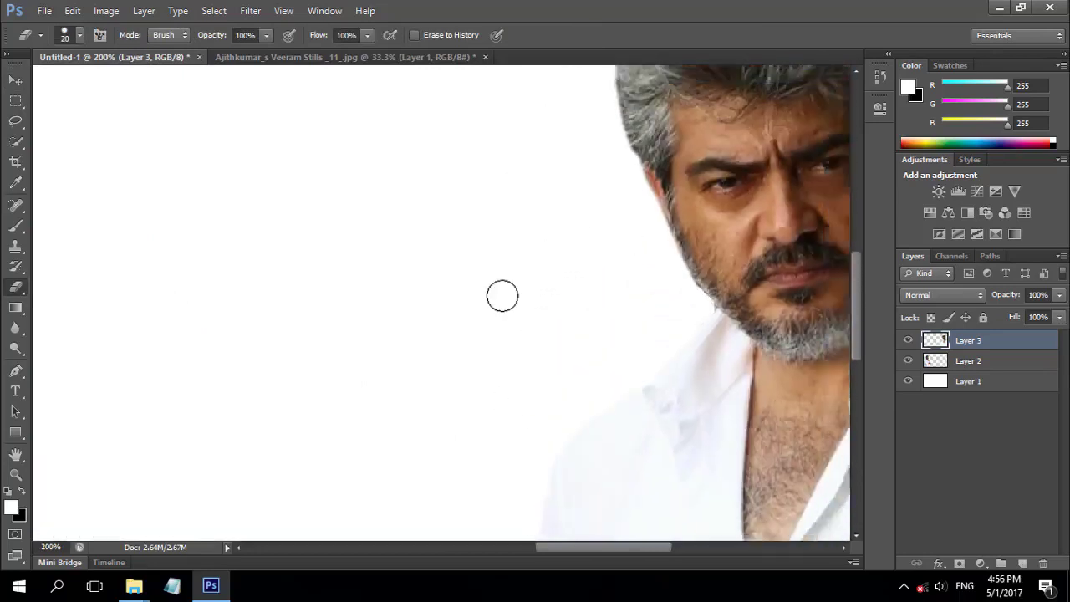
key(ctrl+minus)
key(v)
- Apply Levels to the right portrait with output black raised to 25
key(ctrl+l)
drag(434, 111, 360, 112)
drag(325, 341, 344, 342)
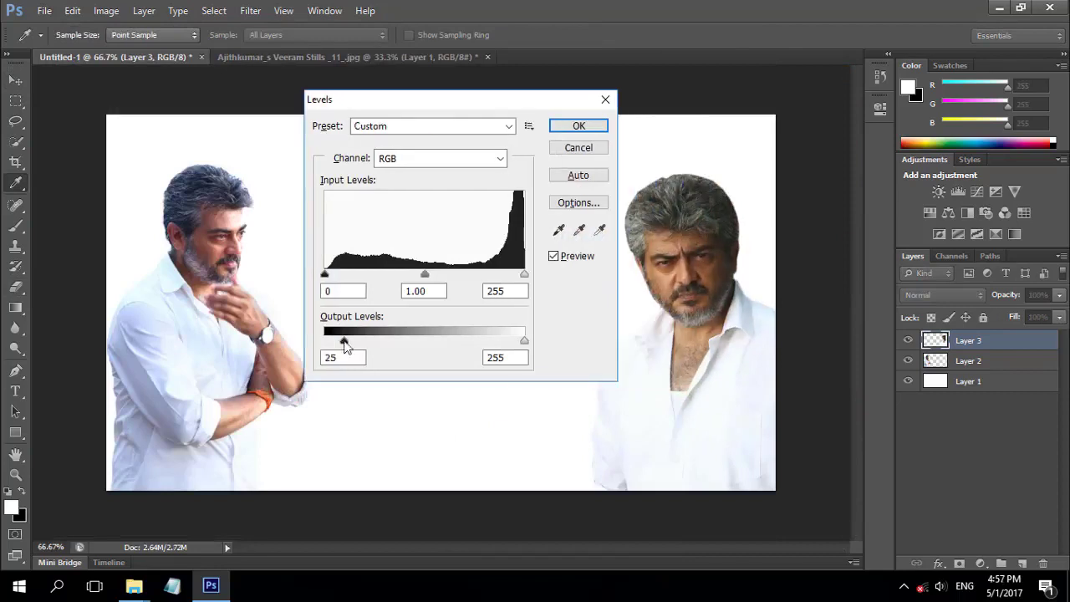
key(Return)
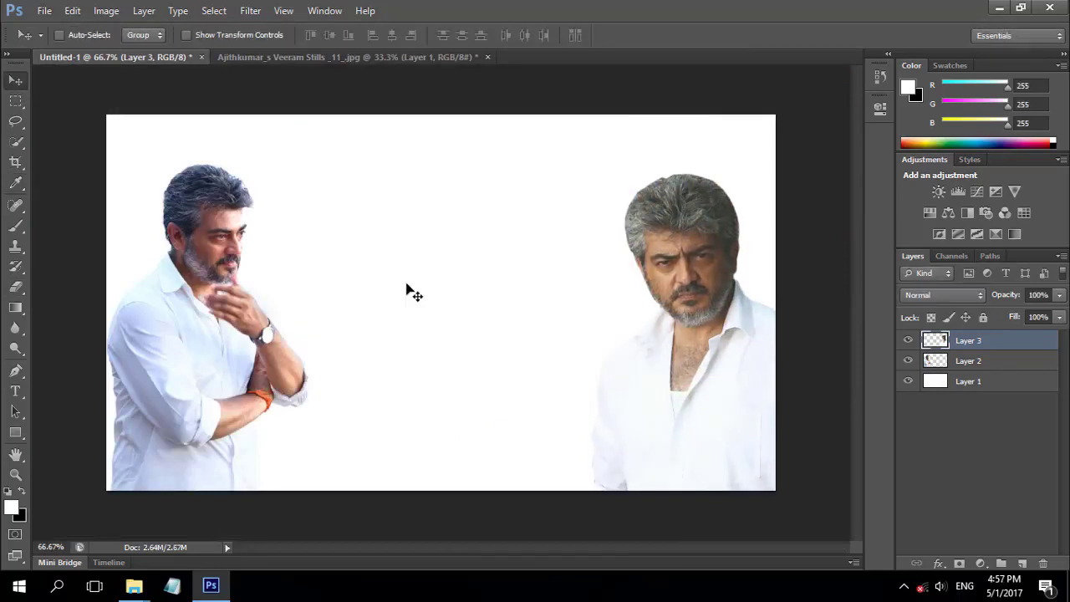
- Open the pink-and-yellow watercolour image and paste it into the banner as Layer 4
key(ctrl+o)
click(374, 387)
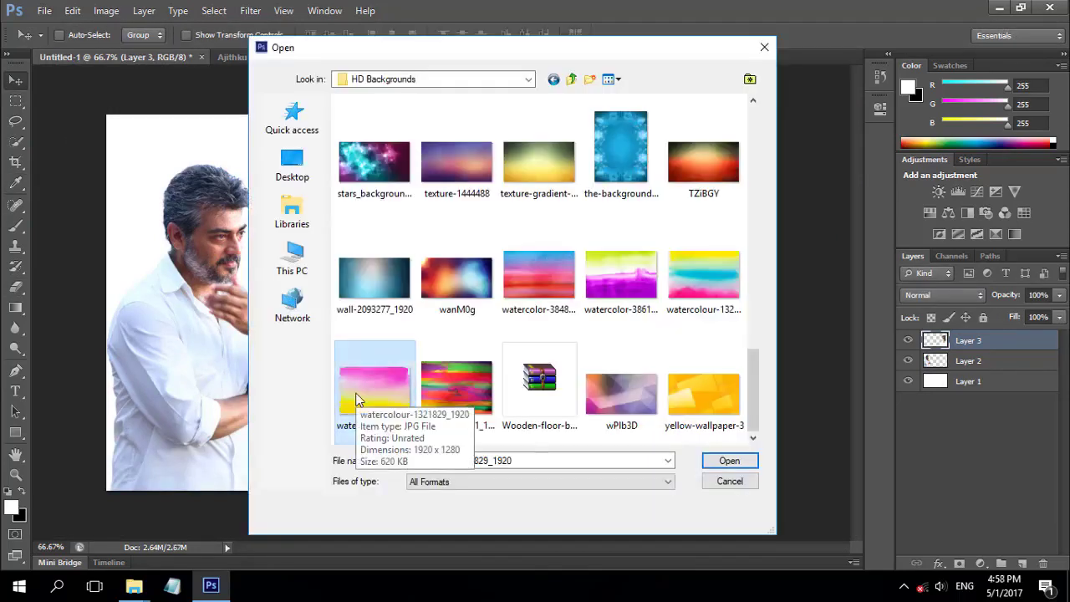
double_click(375, 386)
key(ctrl+a)
key(ctrl+c)
click(89, 56)
key(ctrl+v)
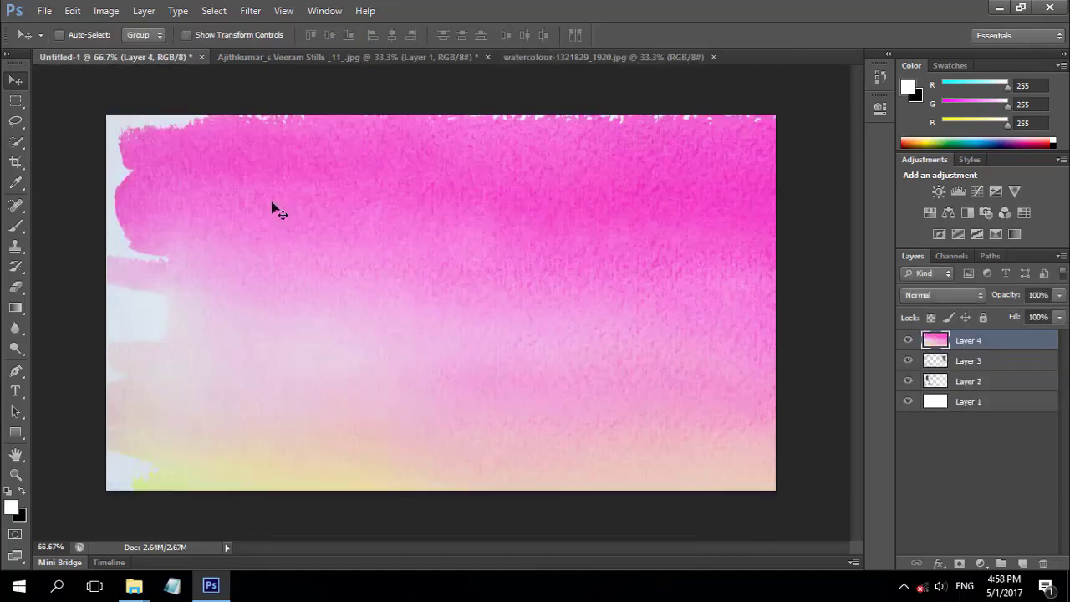
- Scale the watercolour to fit the canvas and move it beneath both portraits
key(ctrl+t)
key(ctrl+minus)
key(ctrl+minus)
key(ctrl+minus)
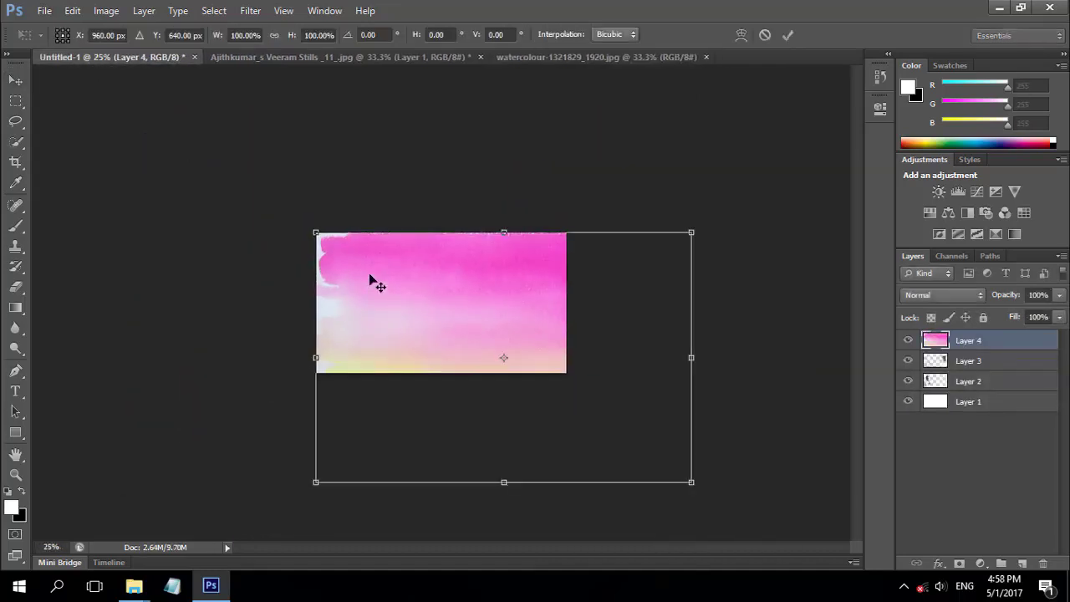
mouse_move(690, 468)
mouse_down()
mouse_move(630, 468)
mouse_move(566, 393)
mouse_move(568, 372)
mouse_up()
key(Return)
key(ctrl+plus)
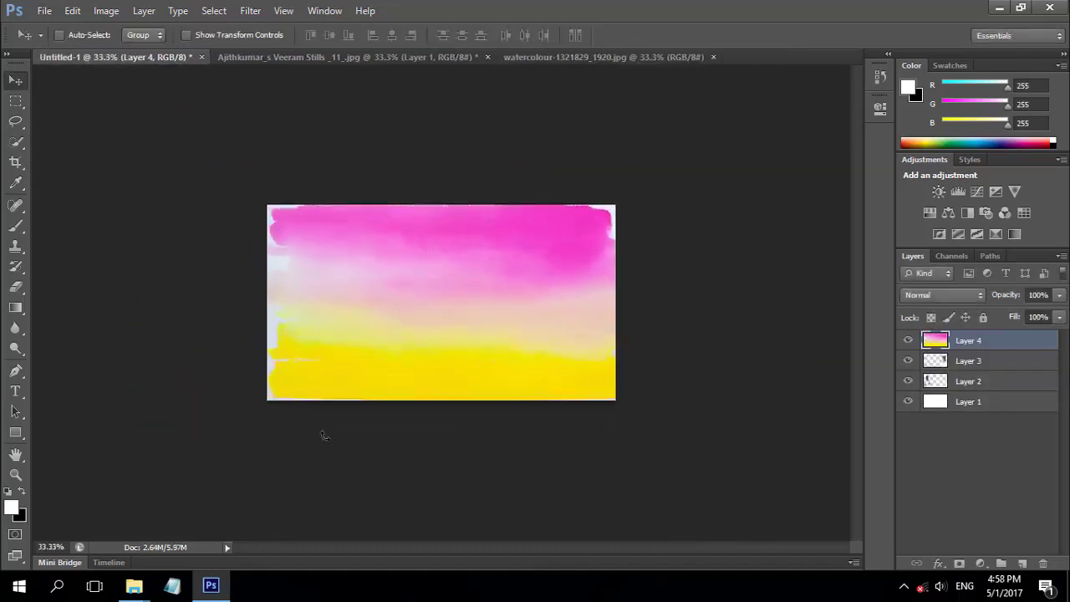
key(ctrl+plus)
key(ctrl+plus)
mouse_move(968, 340)
mouse_down()
mouse_move(968, 411)
mouse_move(968, 389)
mouse_up()
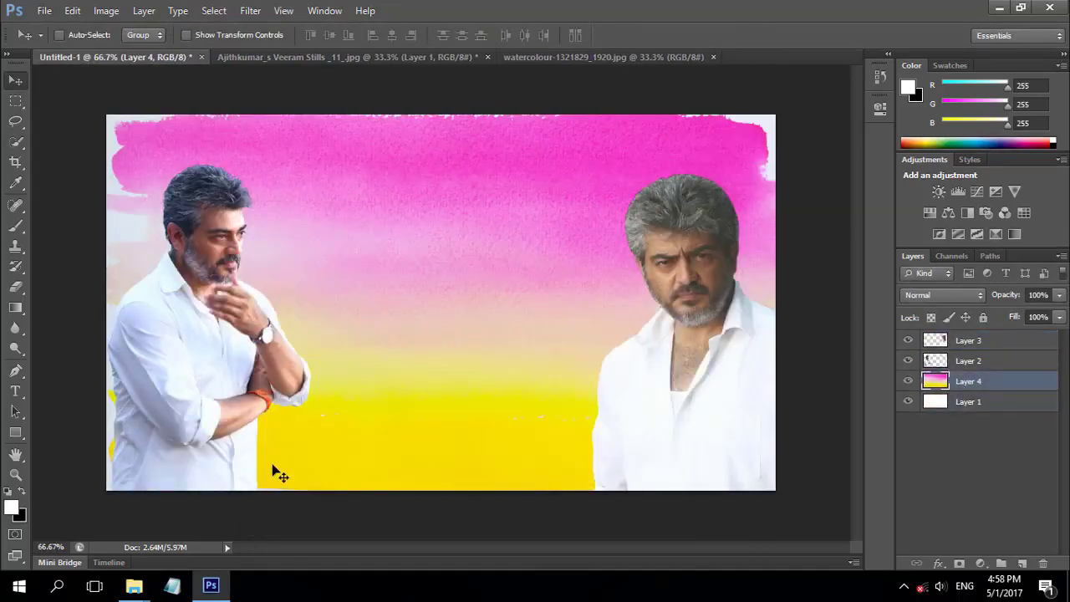
- Fade the watercolour's bottom yellow and the pink around the heads with a 250px soft eraser at 48%
key(e)
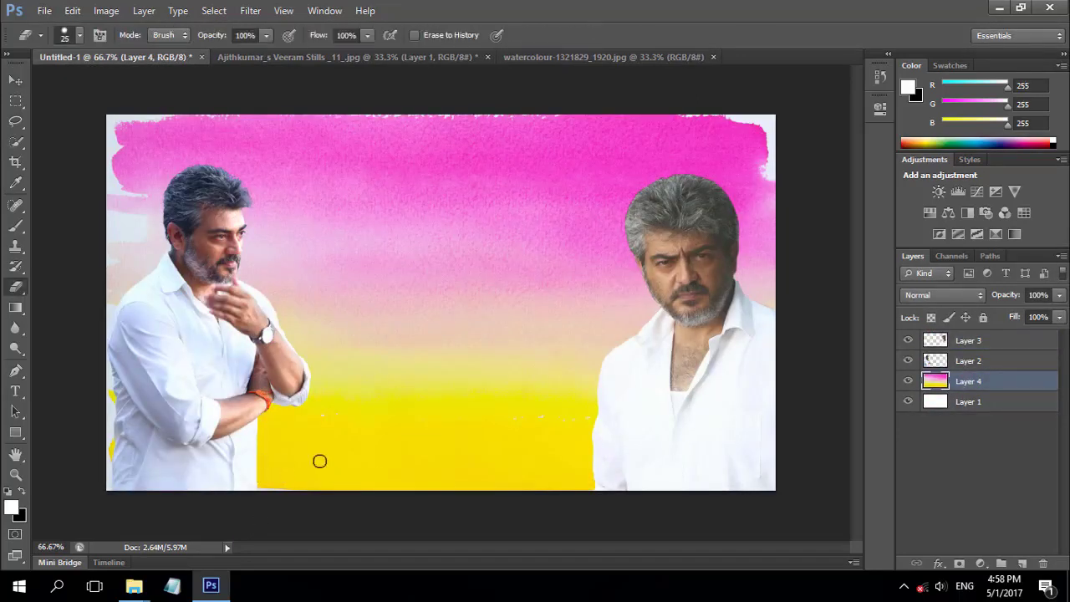
click(80, 36)
key(Return)
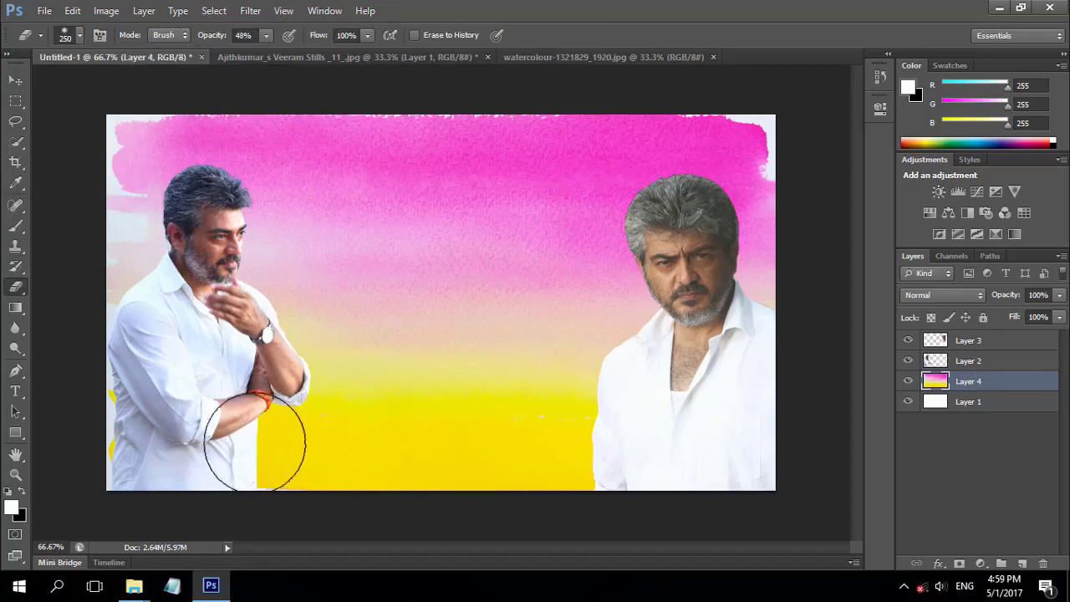
mouse_move(256, 447)
mouse_down()
mouse_move(275, 449)
mouse_move(390, 223)
mouse_move(677, 108)
mouse_move(382, 143)
mouse_move(167, 151)
mouse_up()
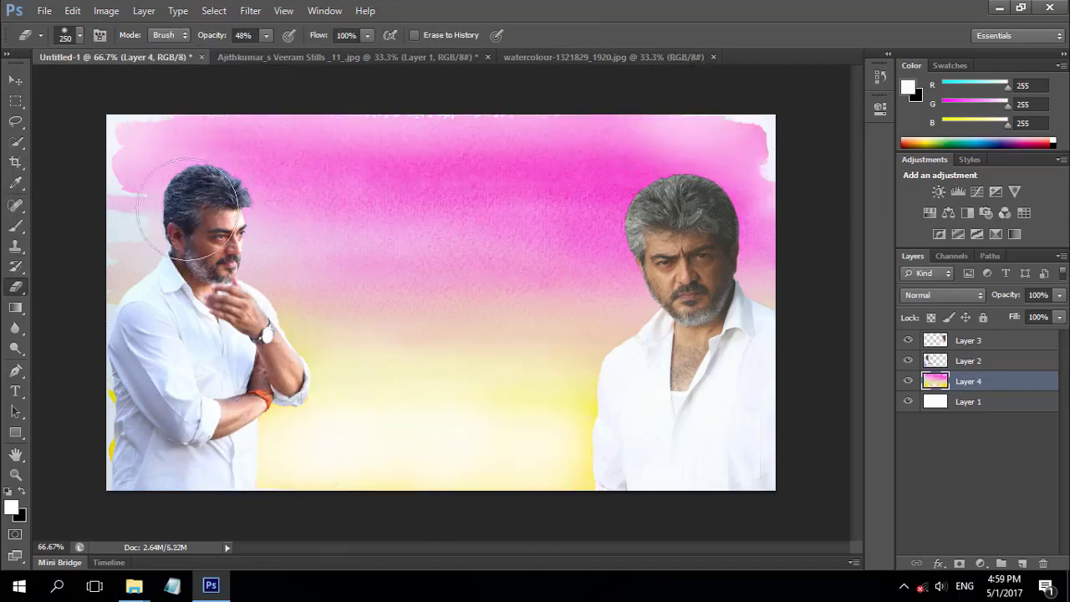
drag(635, 201, 710, 242)
key(v)
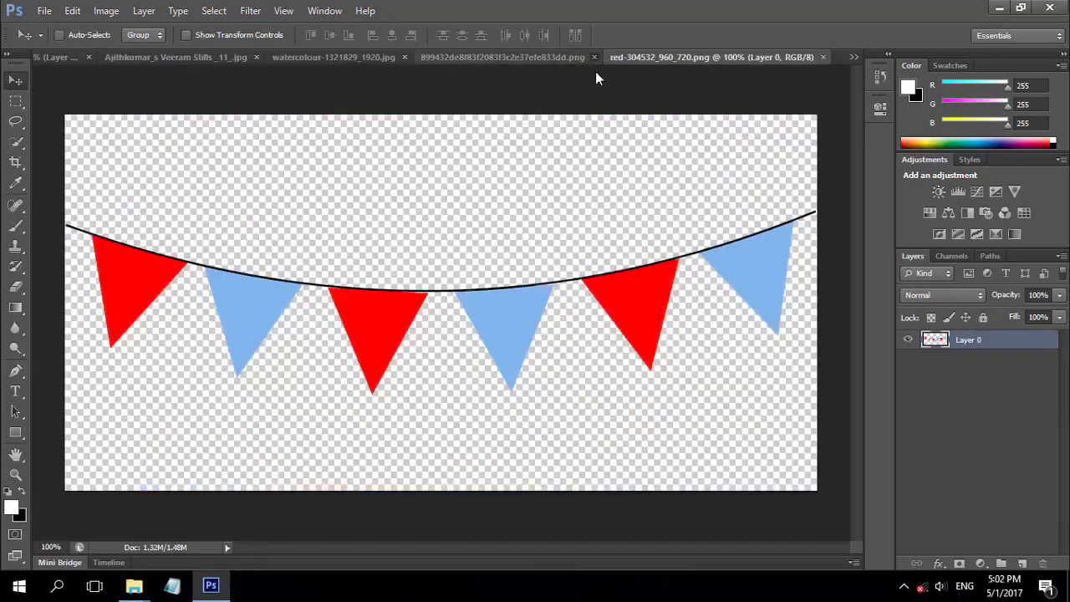
- Paste the bunting at the banner's top as Layer 5, shrink it to about 57%, and duplicate it rightward
click(594, 57)
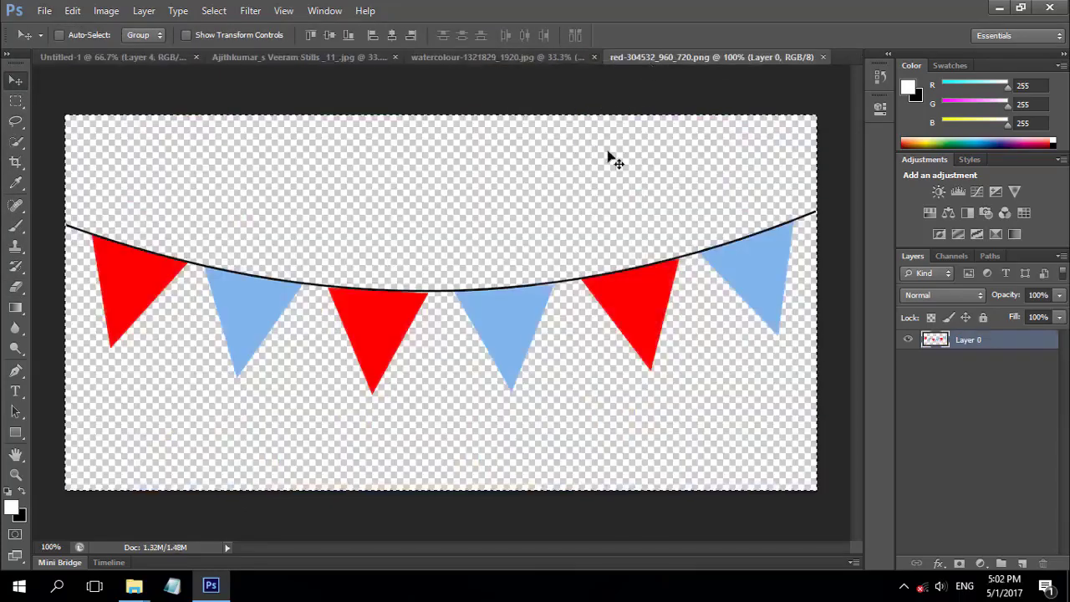
click(113, 57)
key(ctrl+v)
drag(413, 297, 361, 222)
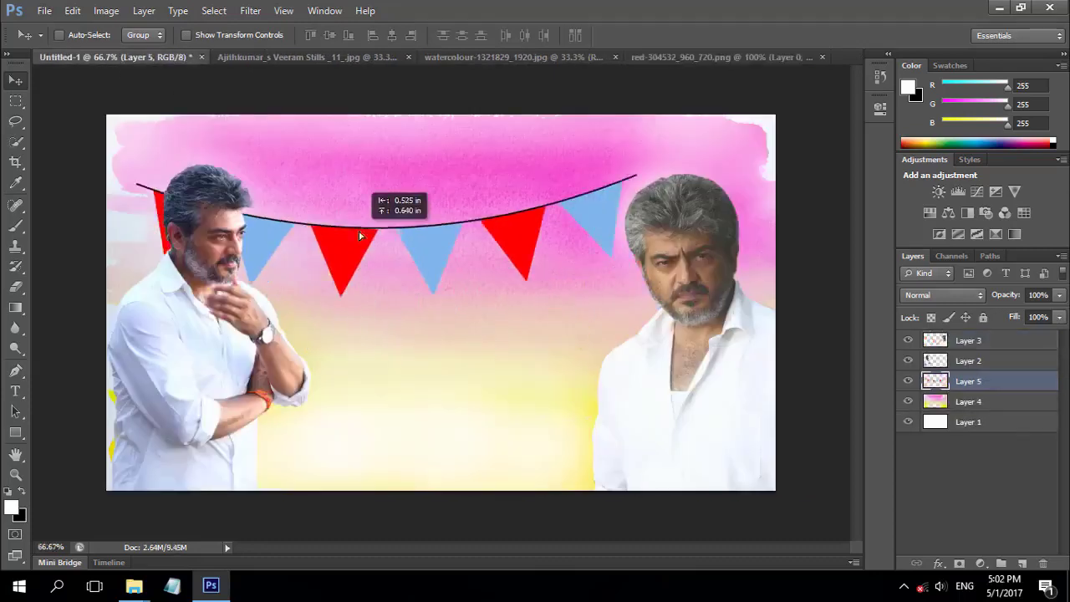
key(ctrl+t)
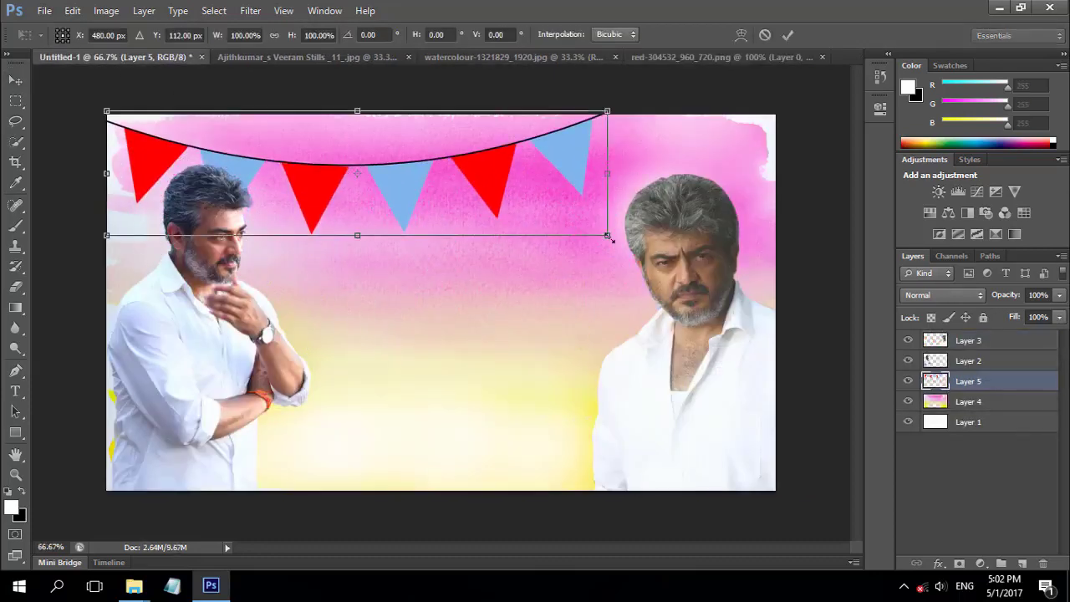
mouse_move(610, 238)
mouse_down()
mouse_move(451, 175)
mouse_move(392, 170)
mouse_up()
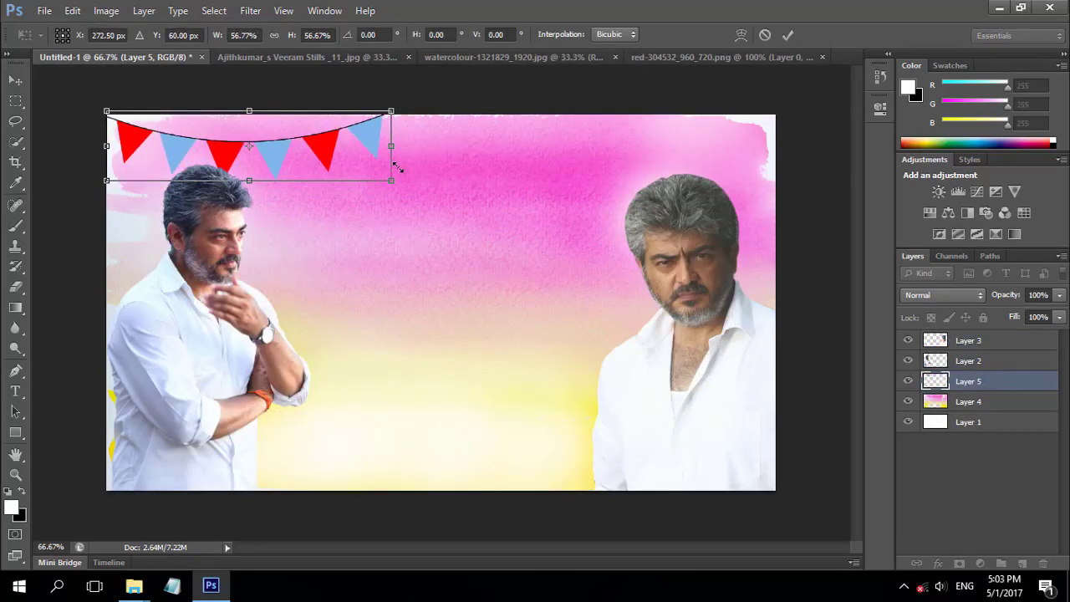
key(Return)
mouse_move(295, 165)
mouse_down()
mouse_move(535, 173)
mouse_move(769, 152)
mouse_up()
key(ctrl+j)
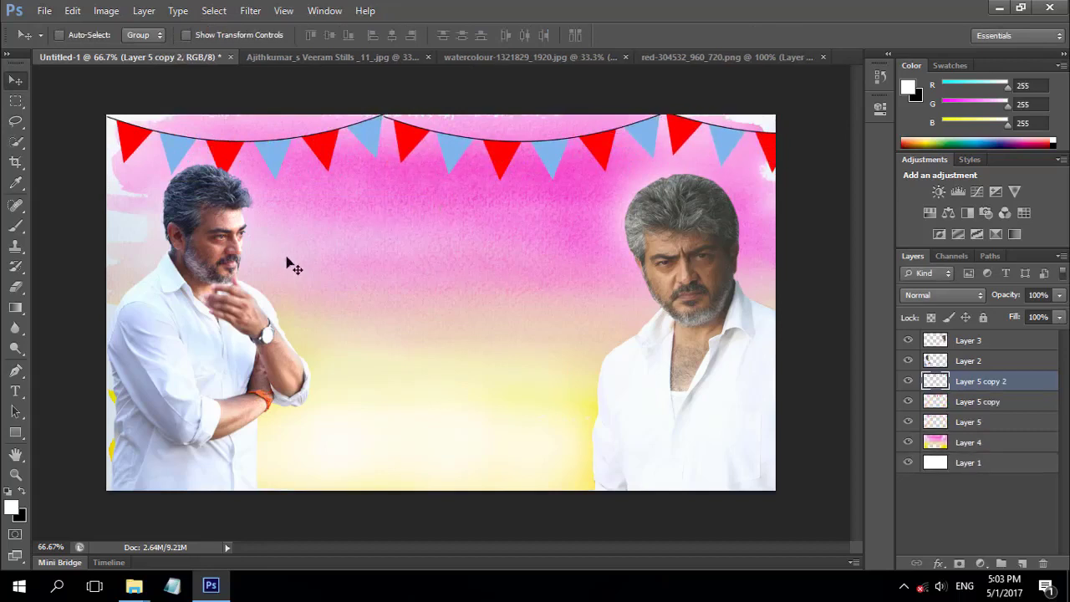
- Shrink the left portrait (Layer 2) and nudge both portraits into place
click(974, 360)
key(ctrl+t)
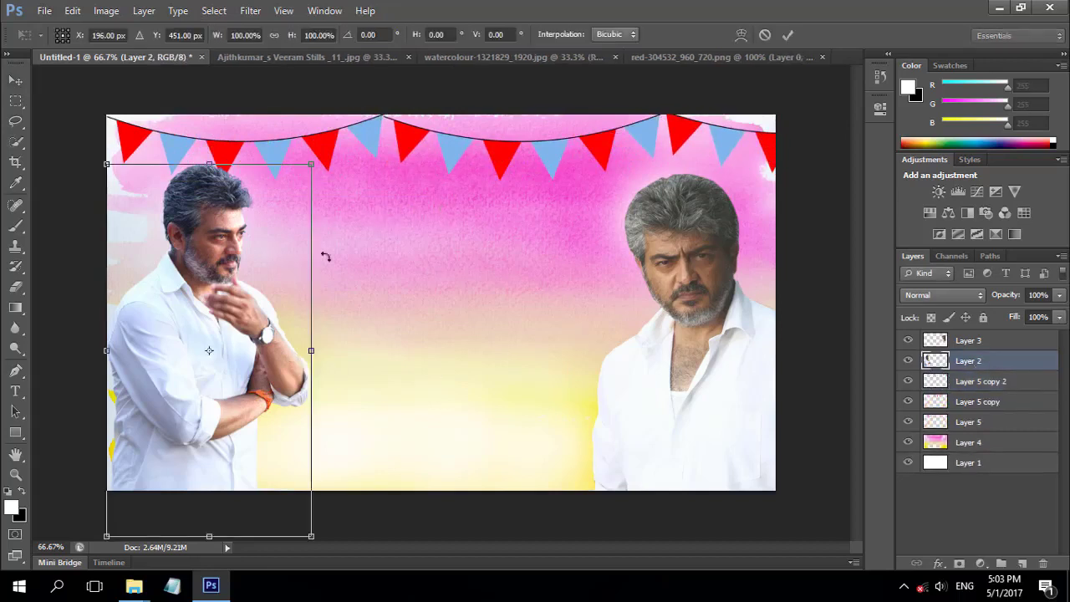
drag(311, 165, 288, 203)
key(Return)
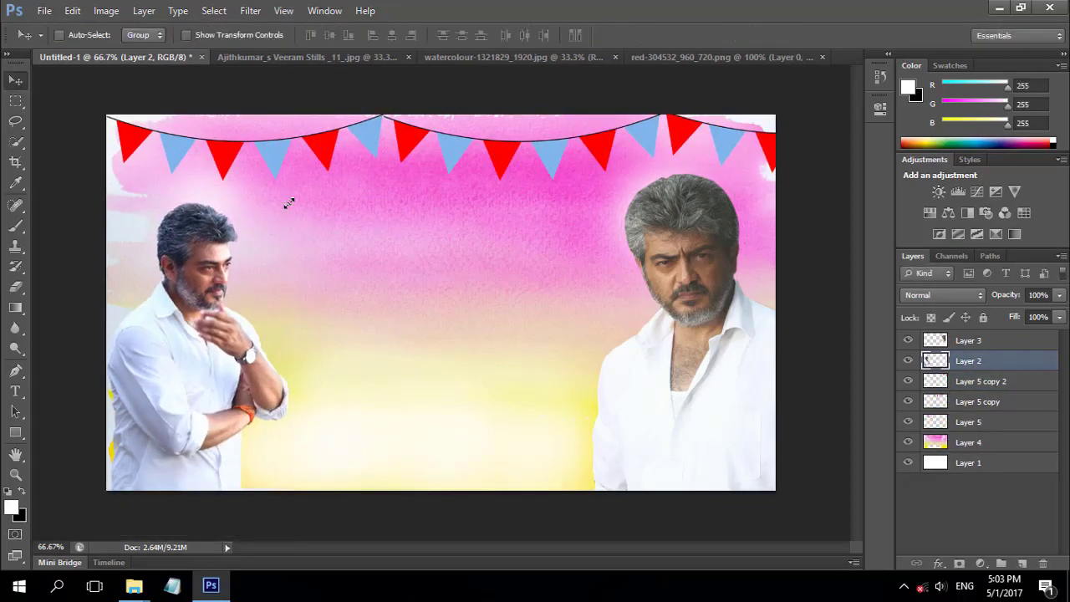
drag(223, 343, 217, 345)
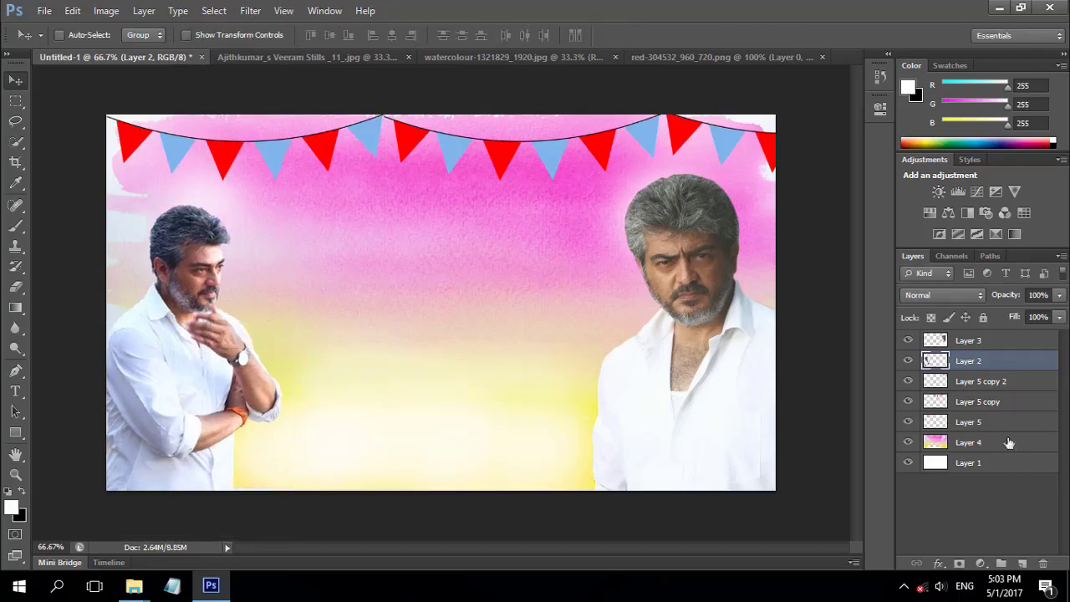
click(974, 343)
drag(721, 375, 704, 405)
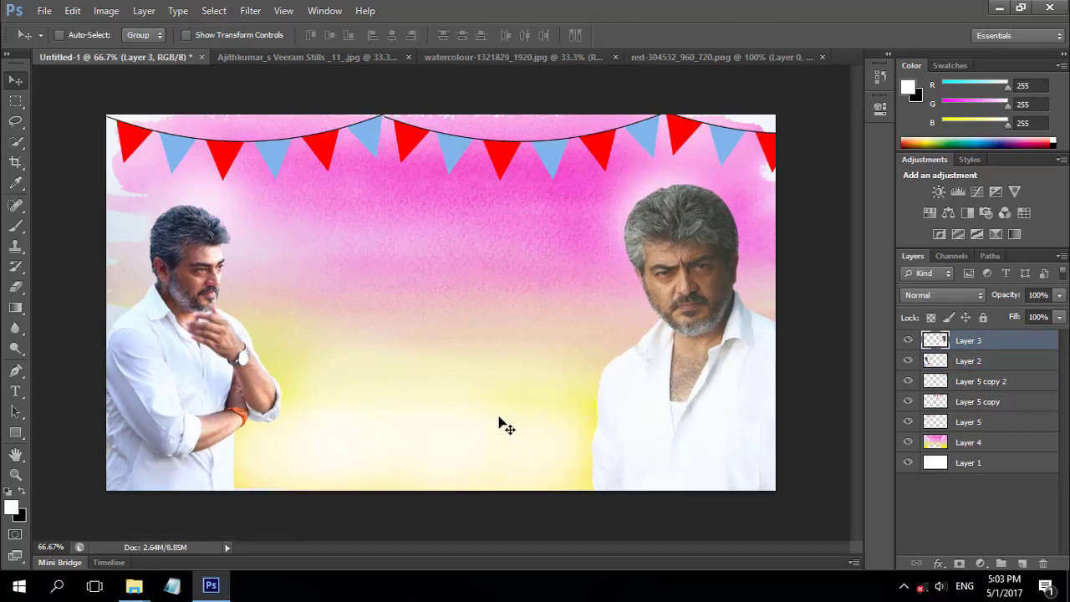
- Erase the yellow watercolour beside the left man's arm on Layer 4
click(961, 442)
key(e)
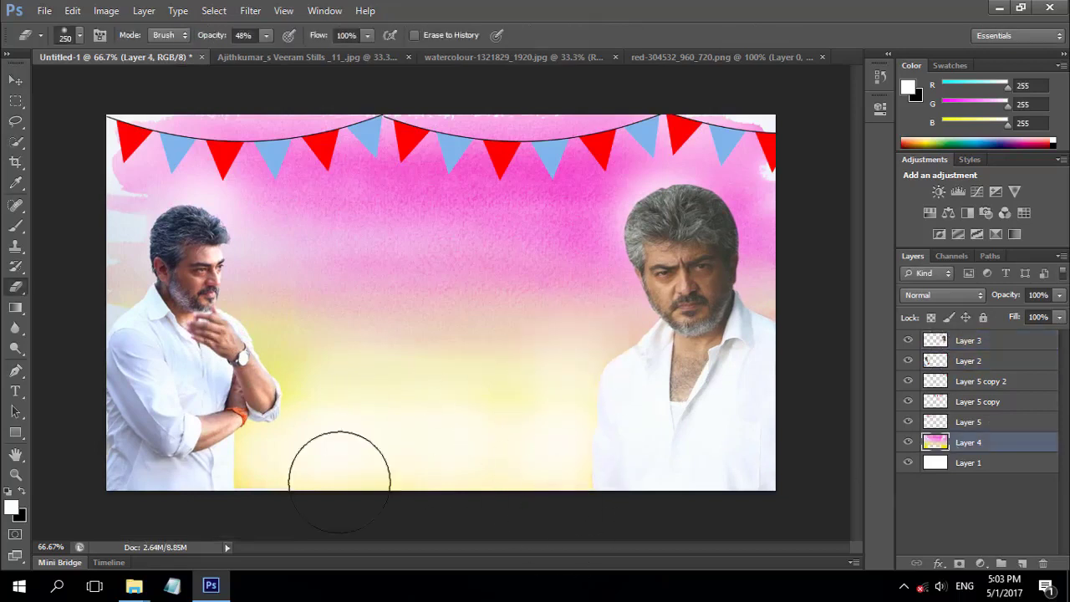
drag(275, 394, 326, 434)
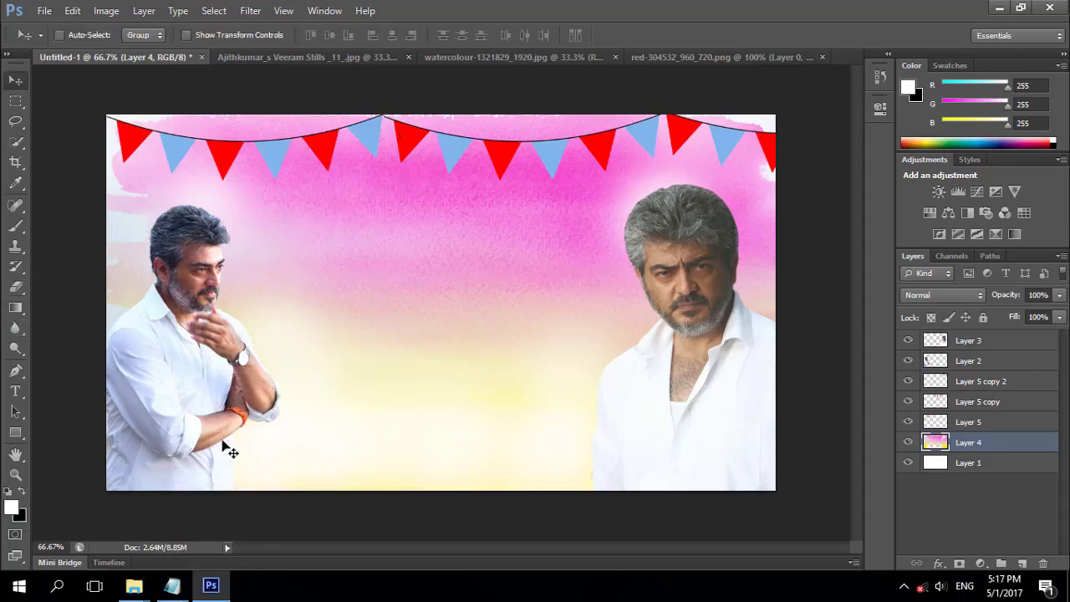
- Copy all three lines of the Tamil greeting from Notepad, then minimize Notepad
click(173, 585)
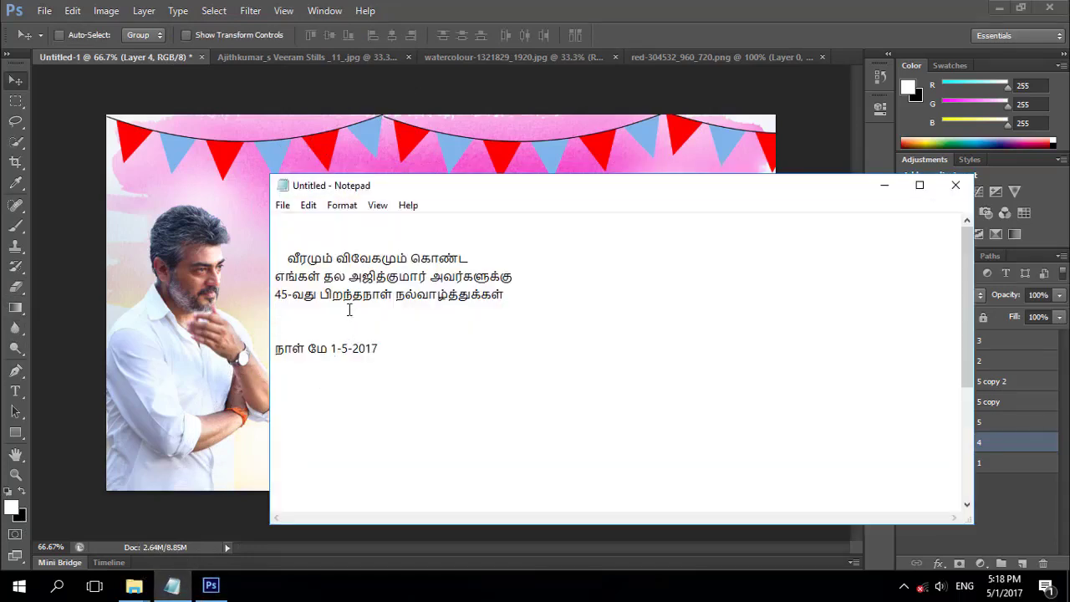
drag(508, 295, 288, 258)
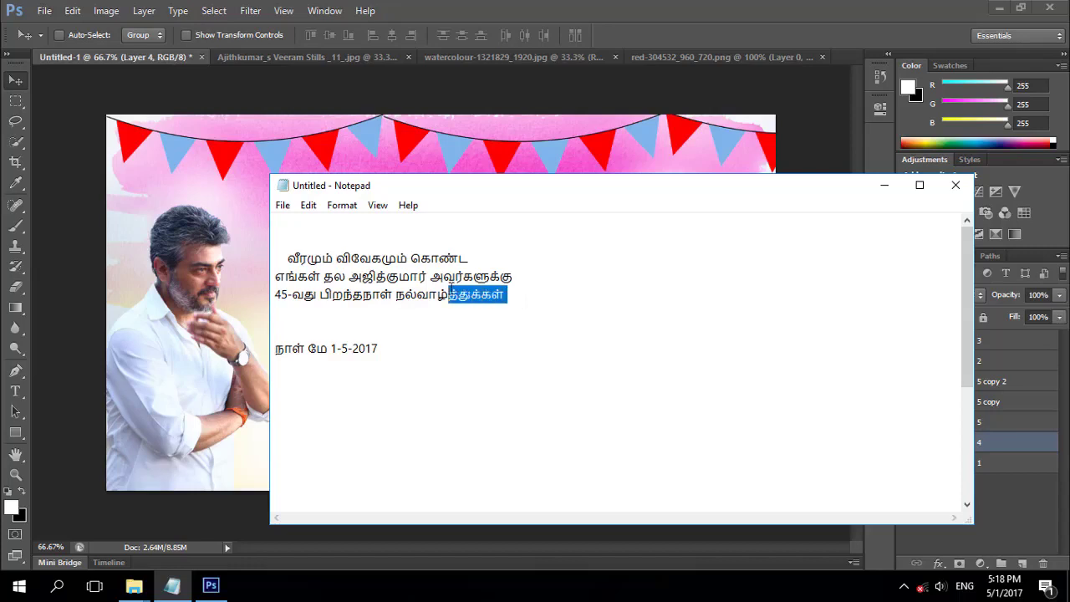
right_click(298, 260)
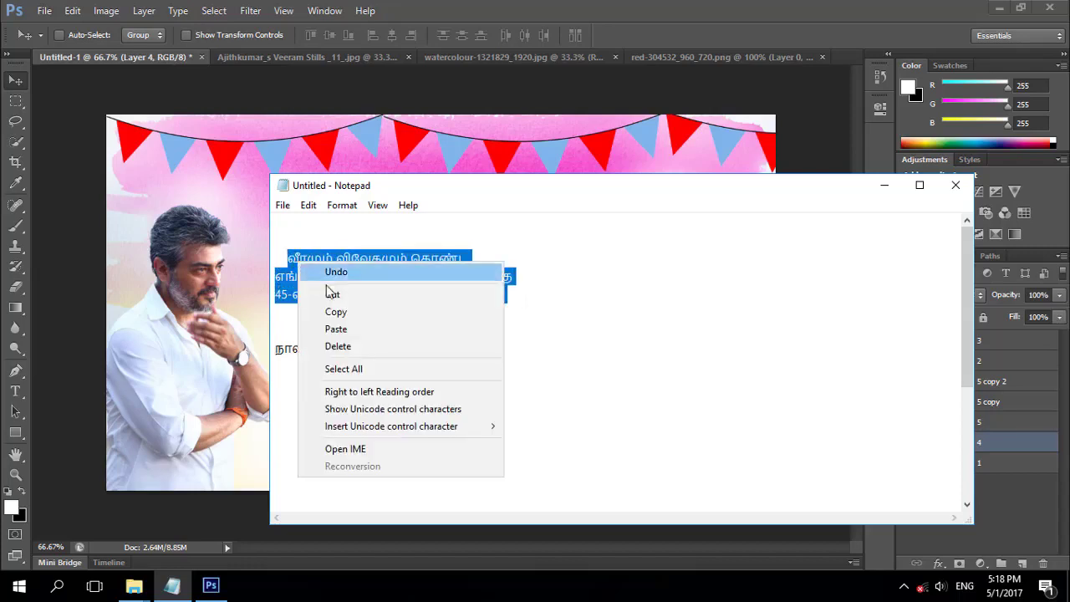
click(656, 266)
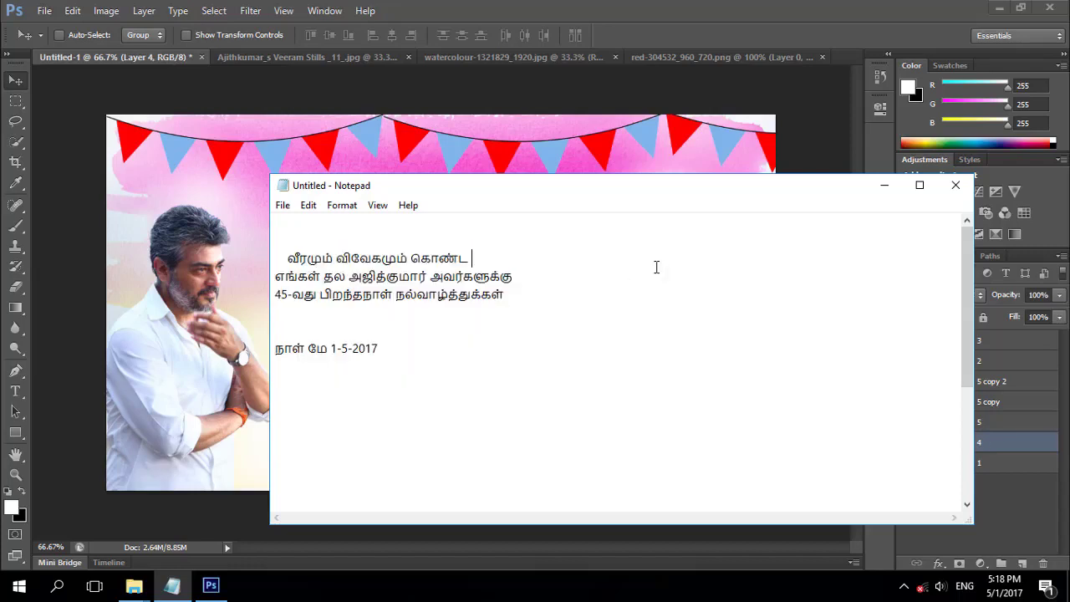
click(883, 186)
- Paste the Tamil greeting onto the banner as a new text layer and select it
key(t)
click(311, 244)
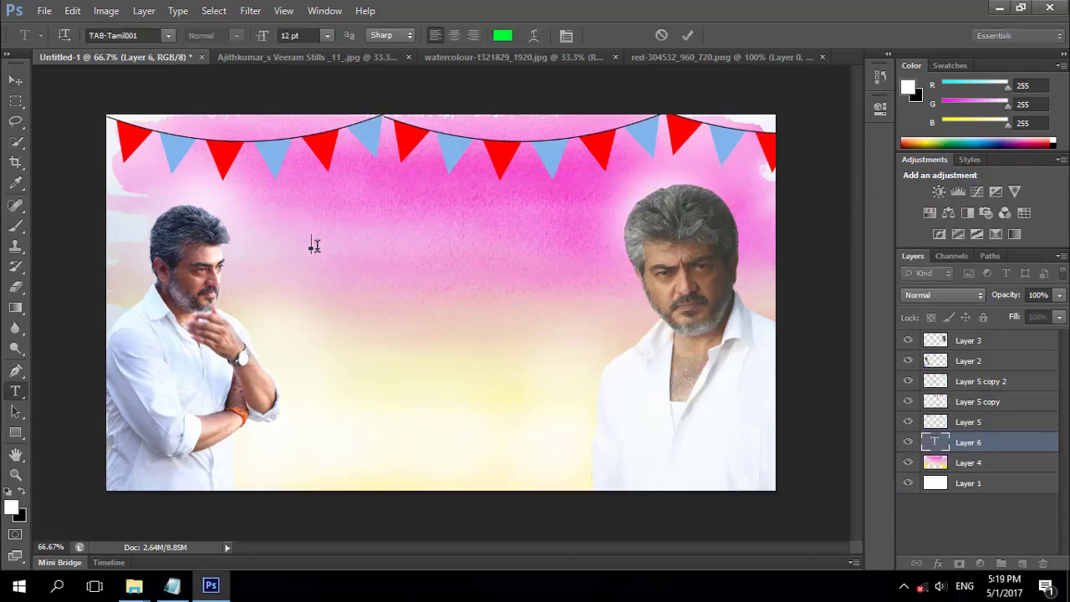
key(ctrl+v)
key(ctrl+a)
click(881, 77)
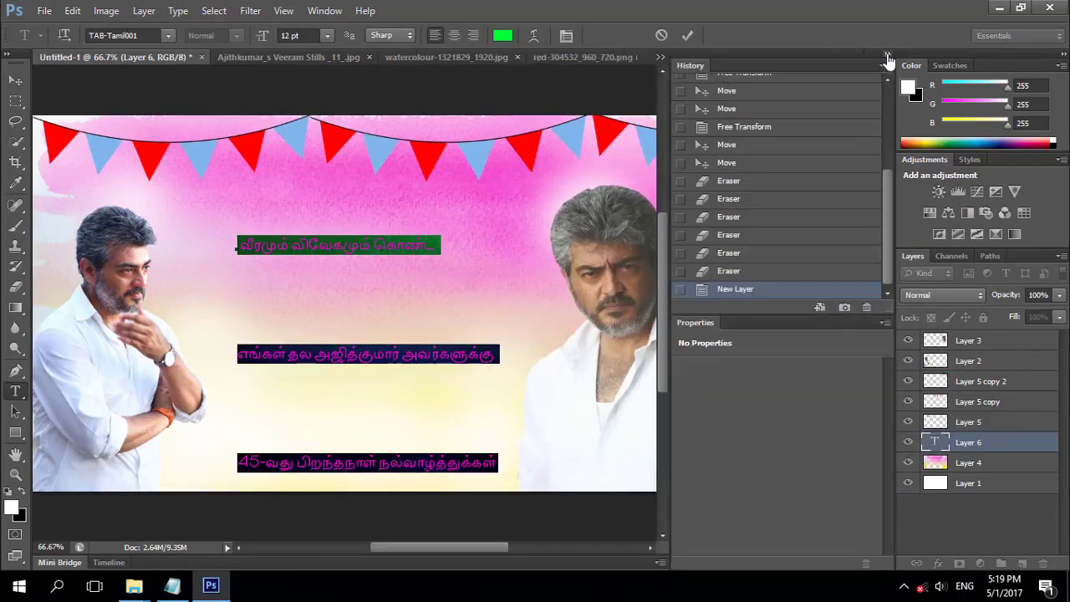
click(886, 54)
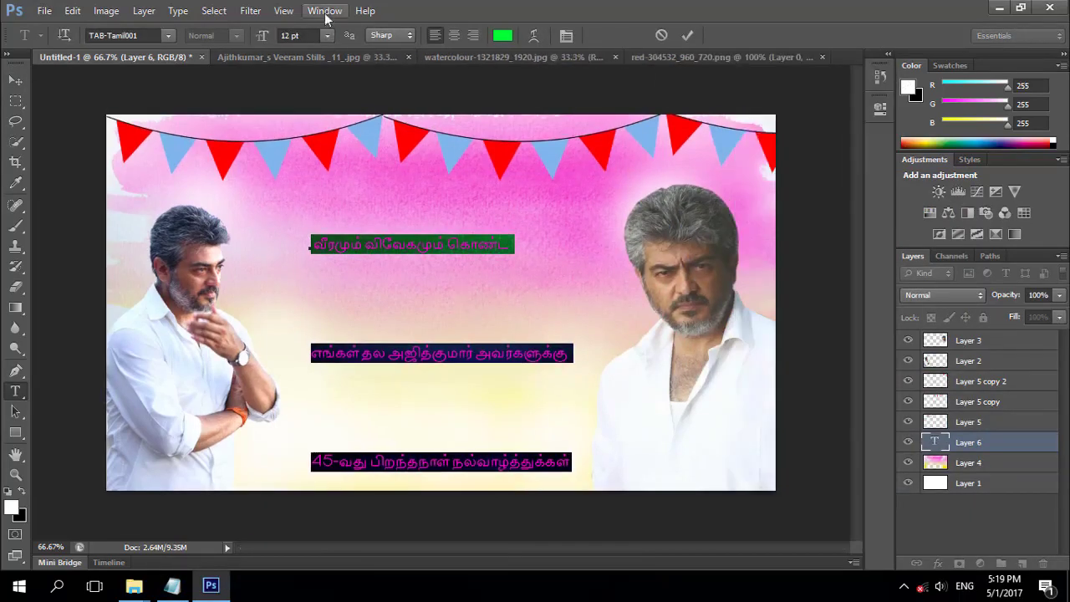
- Set the greeting's leading to 24 pt and its text colour to red
click(324, 10)
click(338, 159)
click(847, 173)
click(840, 385)
click(847, 172)
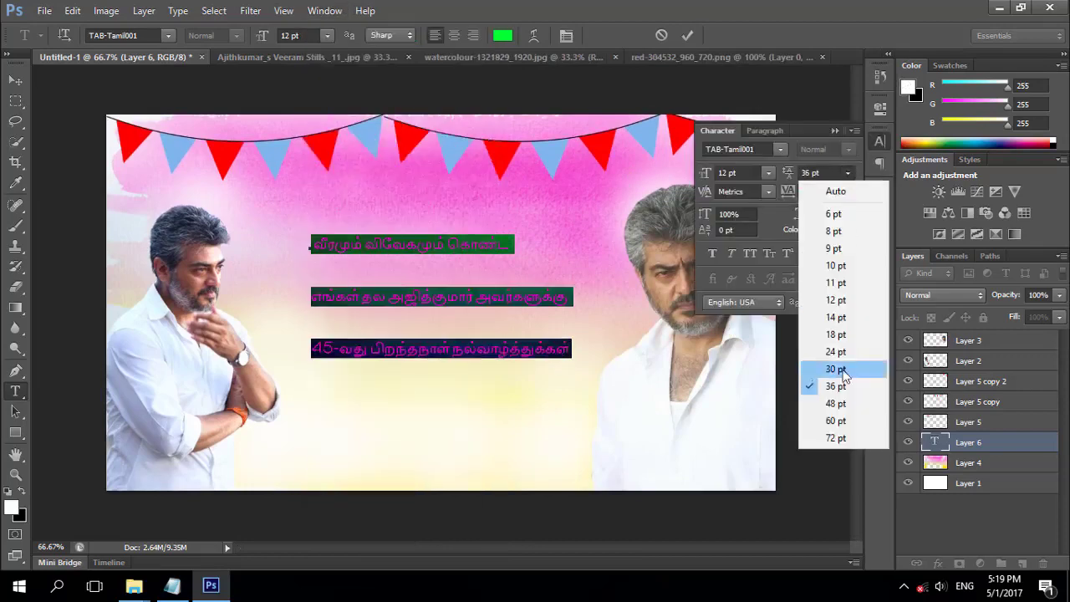
click(836, 355)
click(880, 140)
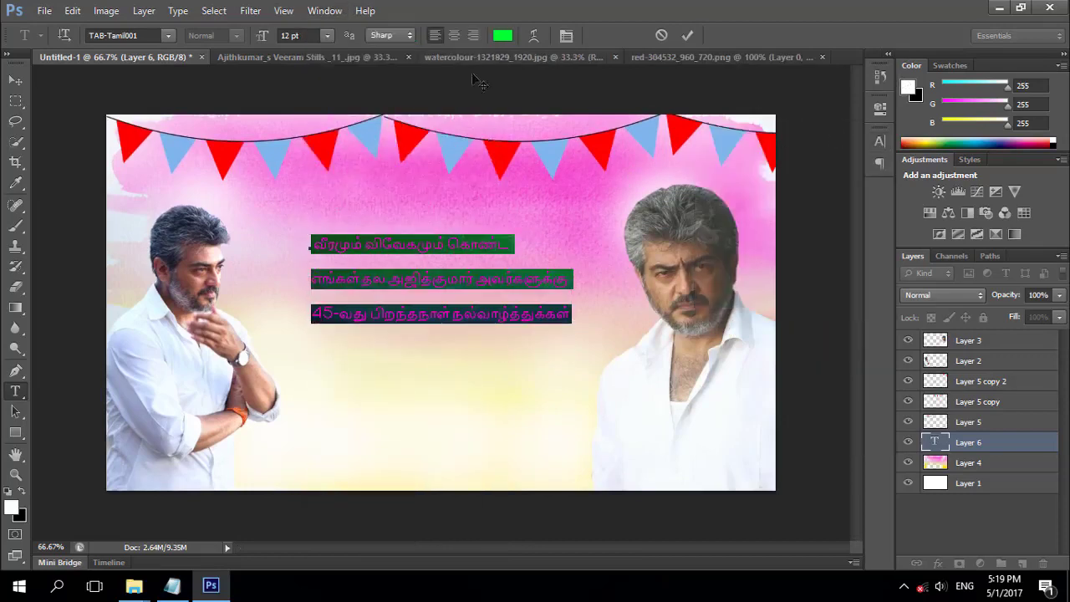
click(502, 35)
click(1022, 213)
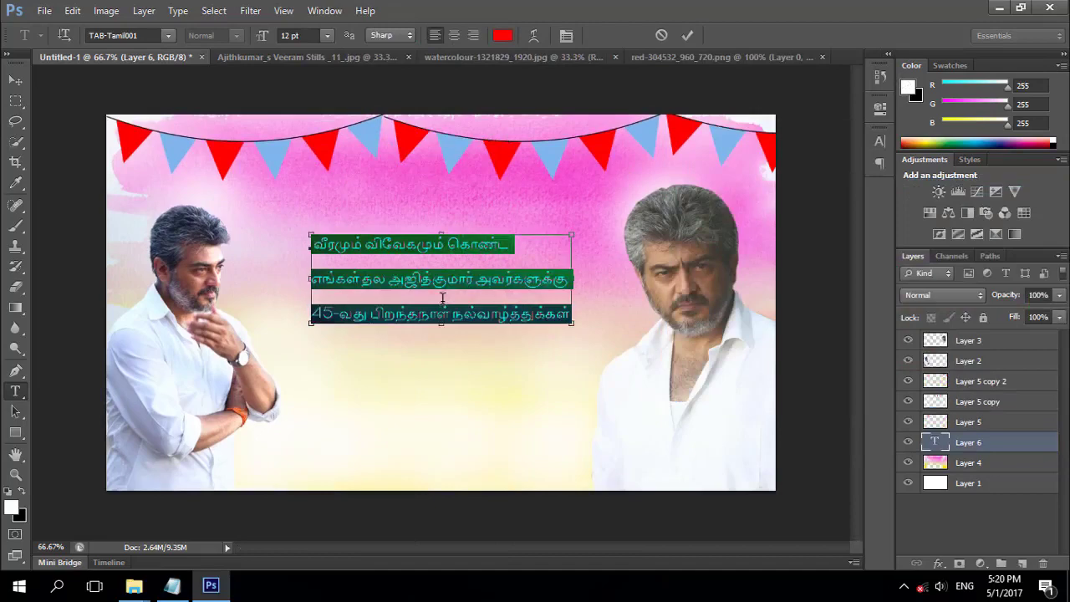
- Enlarge the greeting to 18 pt and break it into separate lines
key(ctrl+shift+period)
key(ctrl+shift+period)
key(ctrl+shift+period)
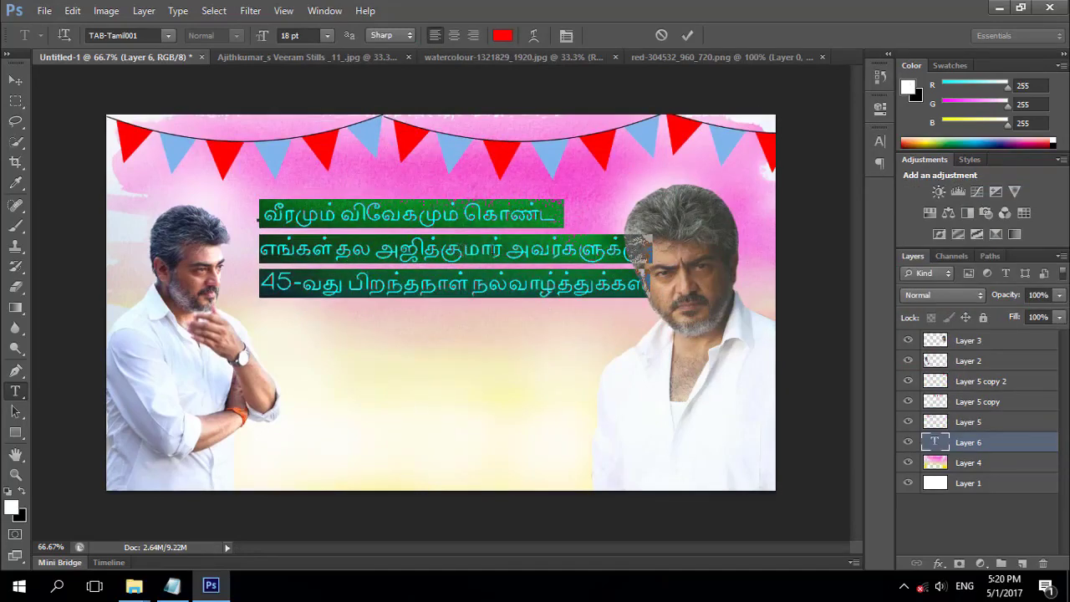
click(502, 249)
key(Return)
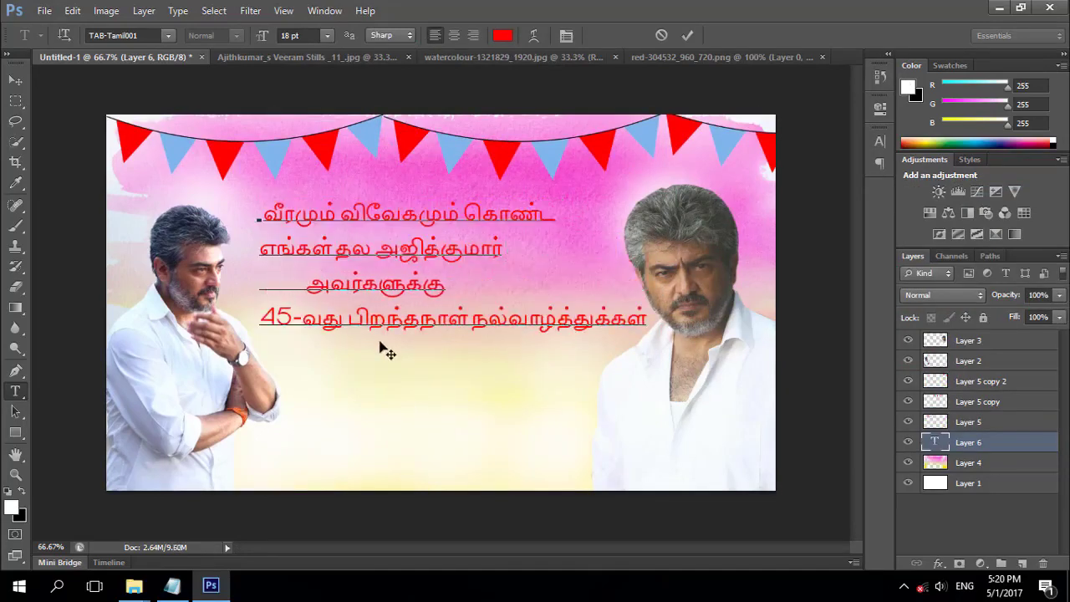
key(Return)
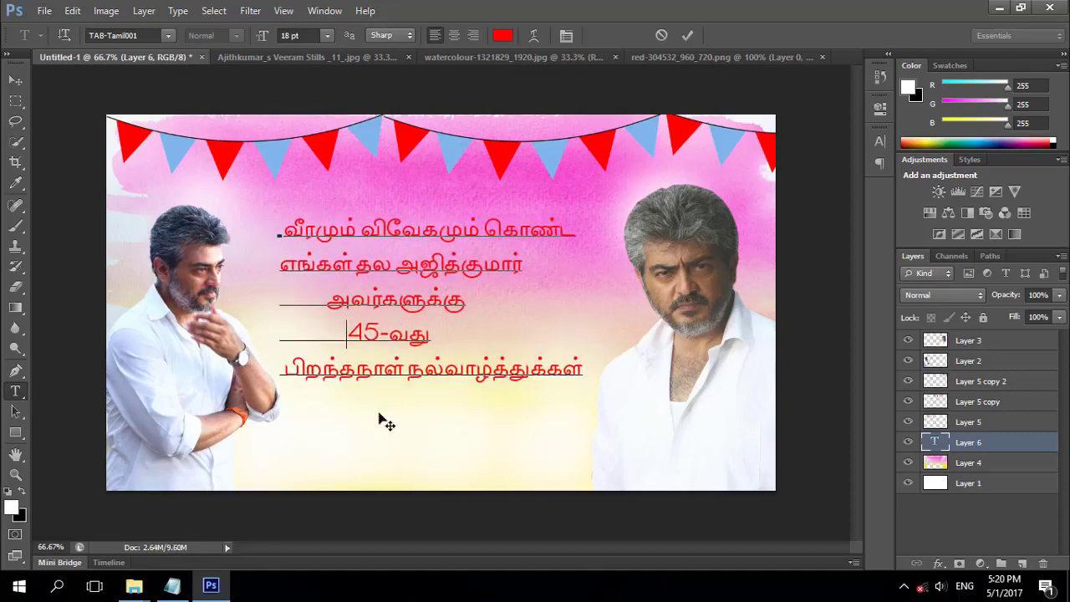
click(285, 229)
click(281, 264)
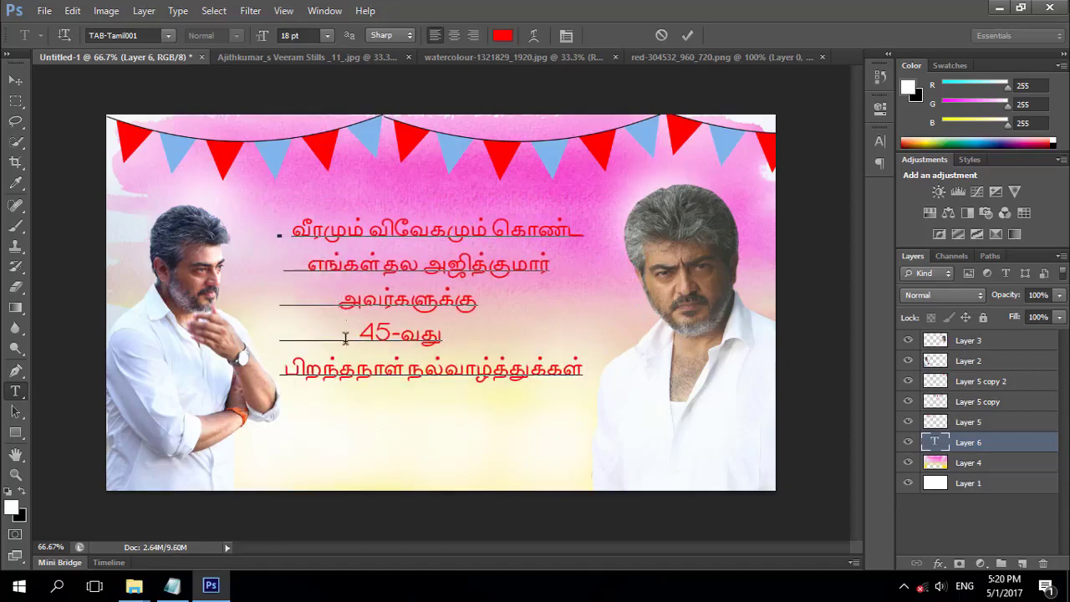
- Set the whole greeting in the TAB-Tamil005 font
key(ctrl+a)
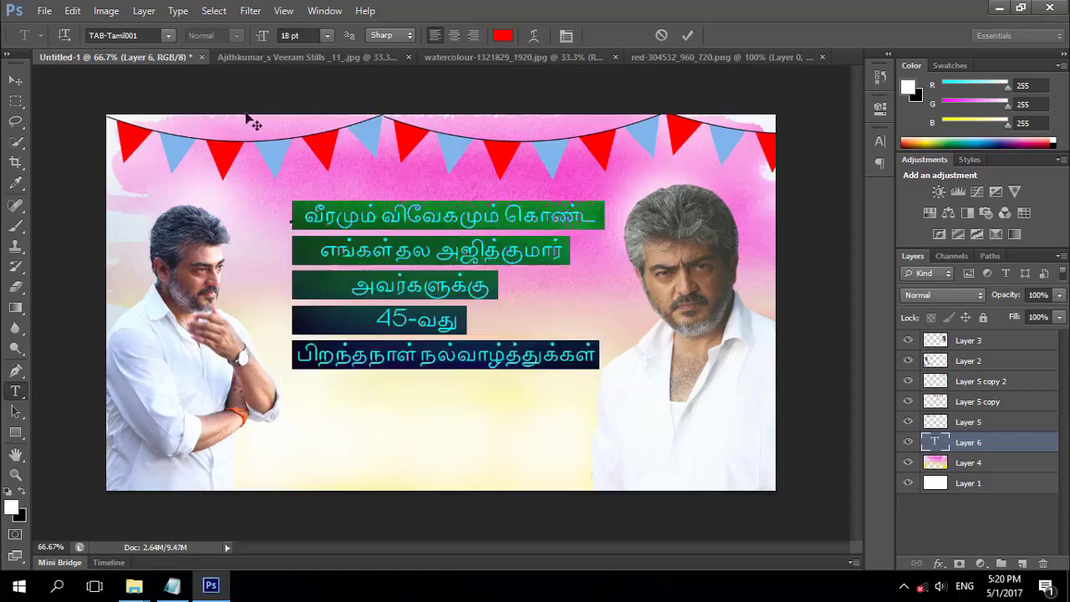
click(146, 35)
key(Down)
key(Down)
key(Down)
key(Down)
key(Down)
key(Down)
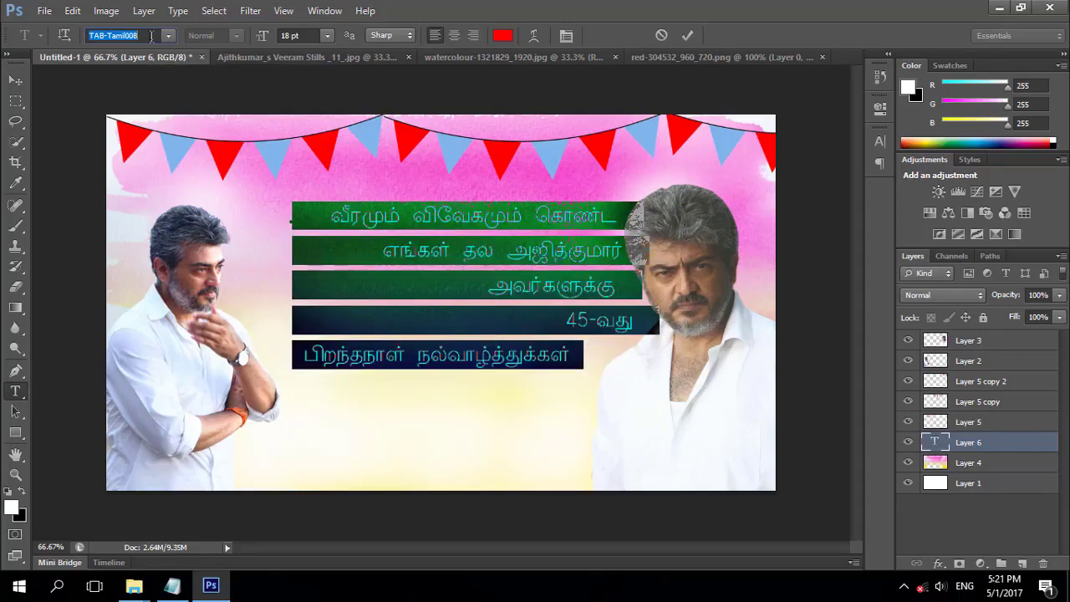
key(Up)
key(Up)
key(Up)
click(392, 345)
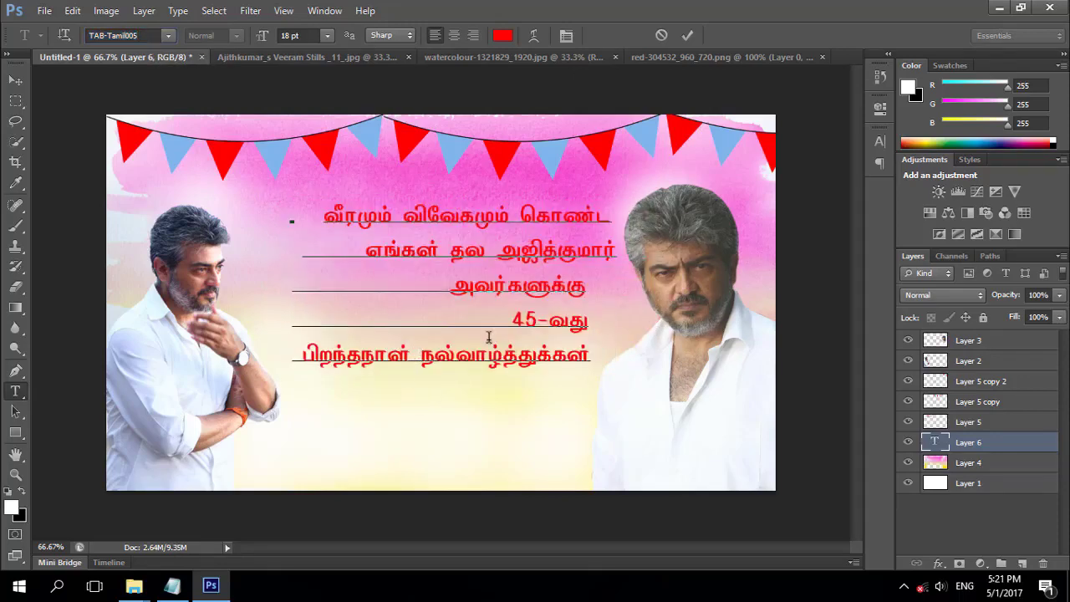
- Adjust the line padding so the five lines are centred, and nudge the block
key(BackSpace)
key(BackSpace)
key(BackSpace)
key(BackSpace)
key(BackSpace)
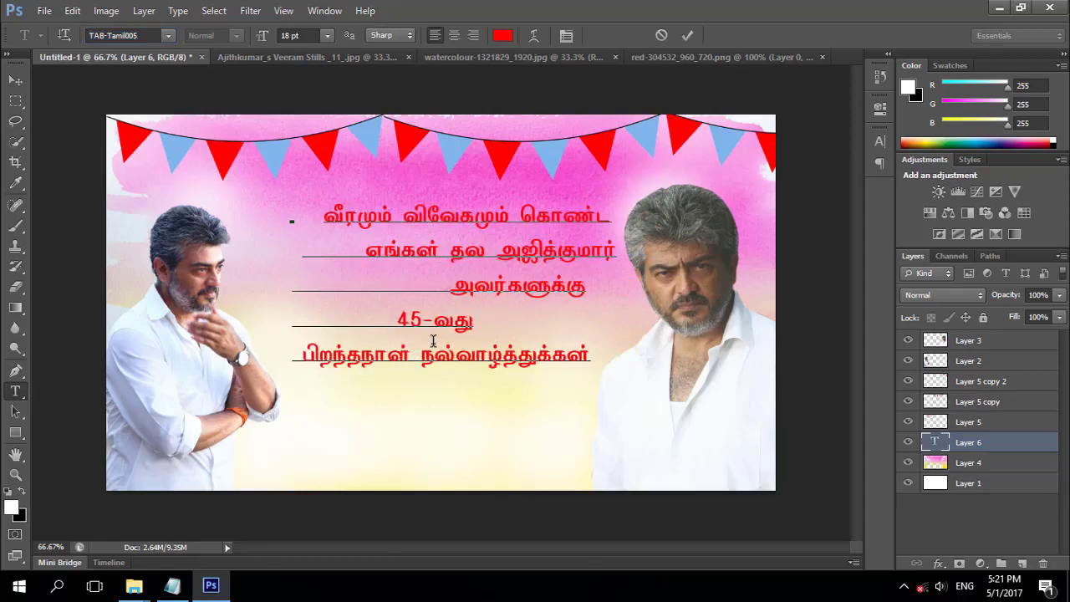
key(BackSpace)
key(BackSpace)
key(BackSpace)
click(451, 286)
key(BackSpace)
key(BackSpace)
key(BackSpace)
text(__)
click(365, 251)
key(BackSpace)
key(BackSpace)
key(BackSpace)
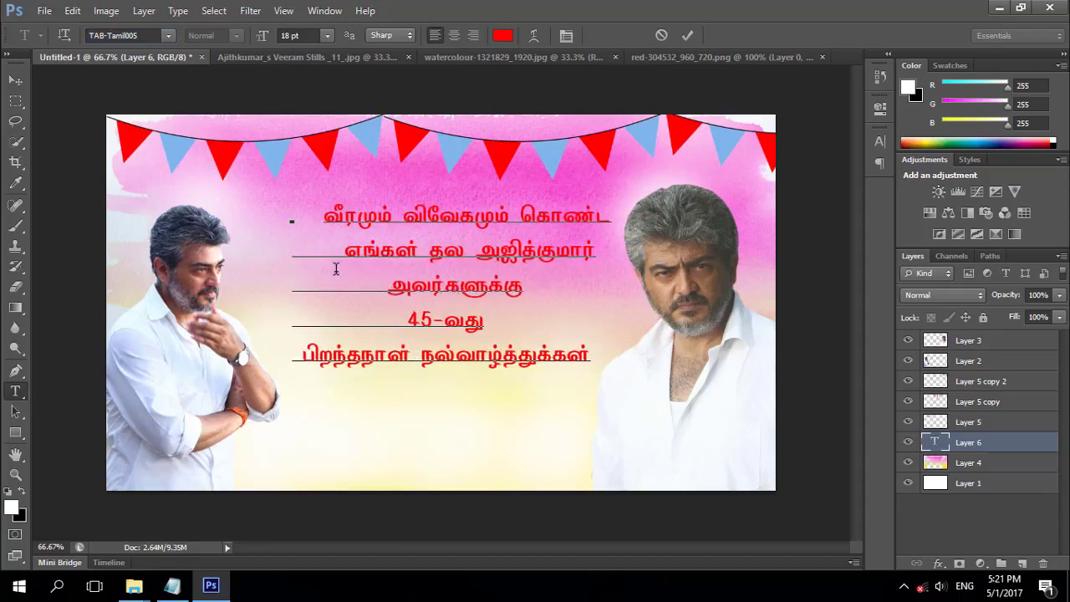
click(408, 328)
key(BackSpace)
key(BackSpace)
key(Up)
key(BackSpace)
key(BackSpace)
drag(440, 413, 425, 418)
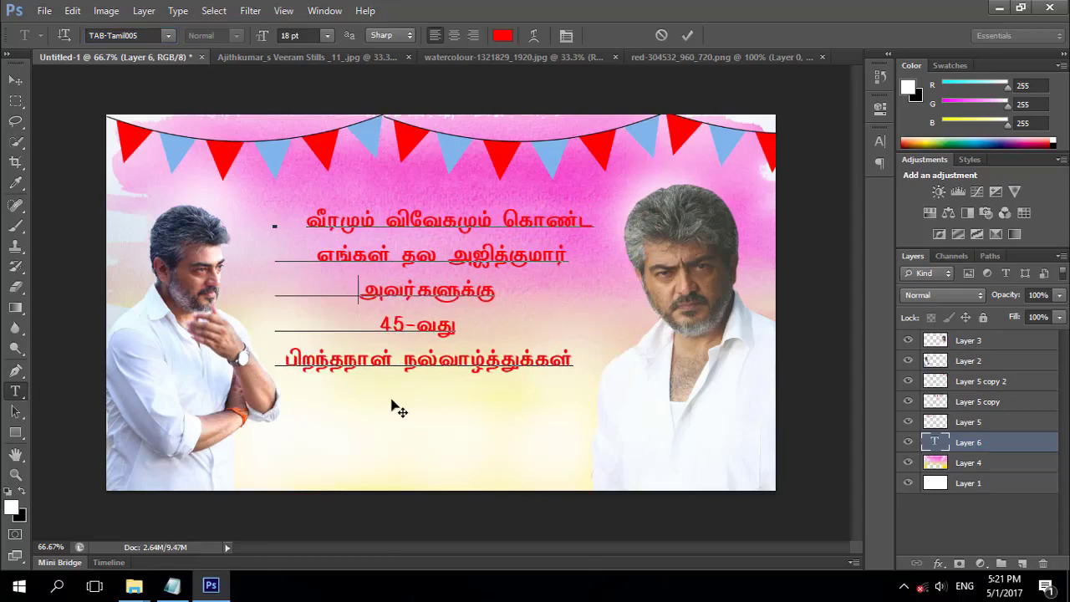
- Give the name on the second line a different Tamil font
double_click(455, 269)
key(Down)
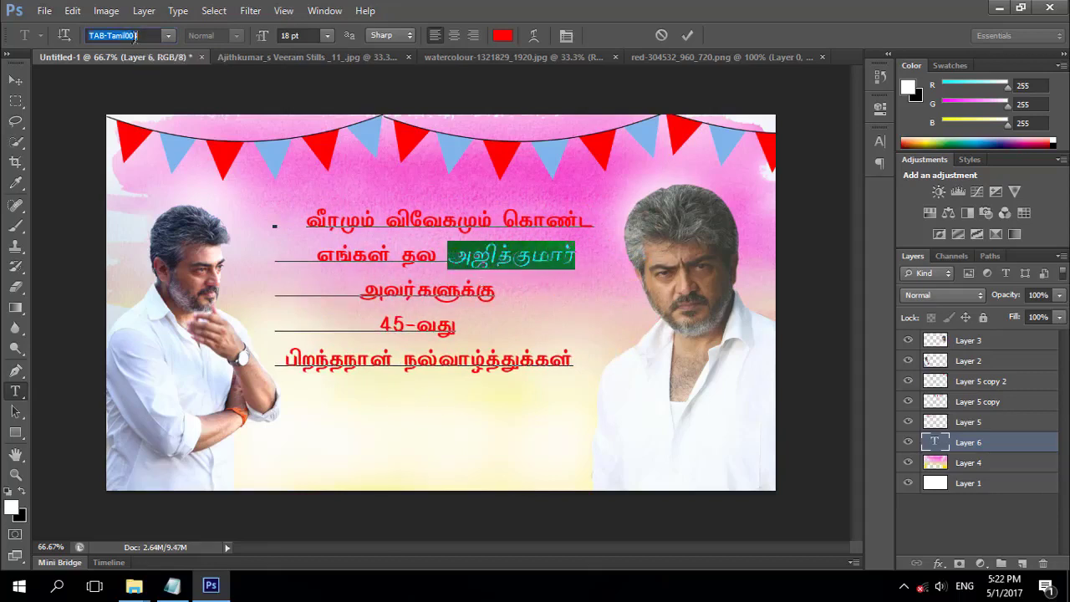
key(Down)
key(Down)
key(Down)
key(Down)
key(Down)
key(Down)
key(Down)
key(Down)
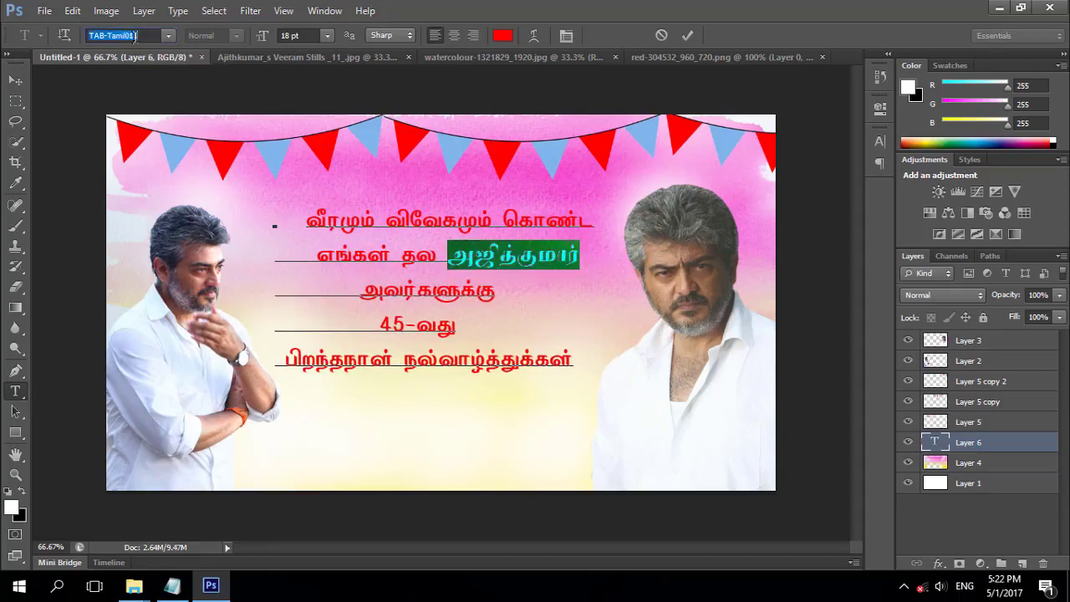
key(Down)
key(Down)
key(Down)
key(Down)
key(Down)
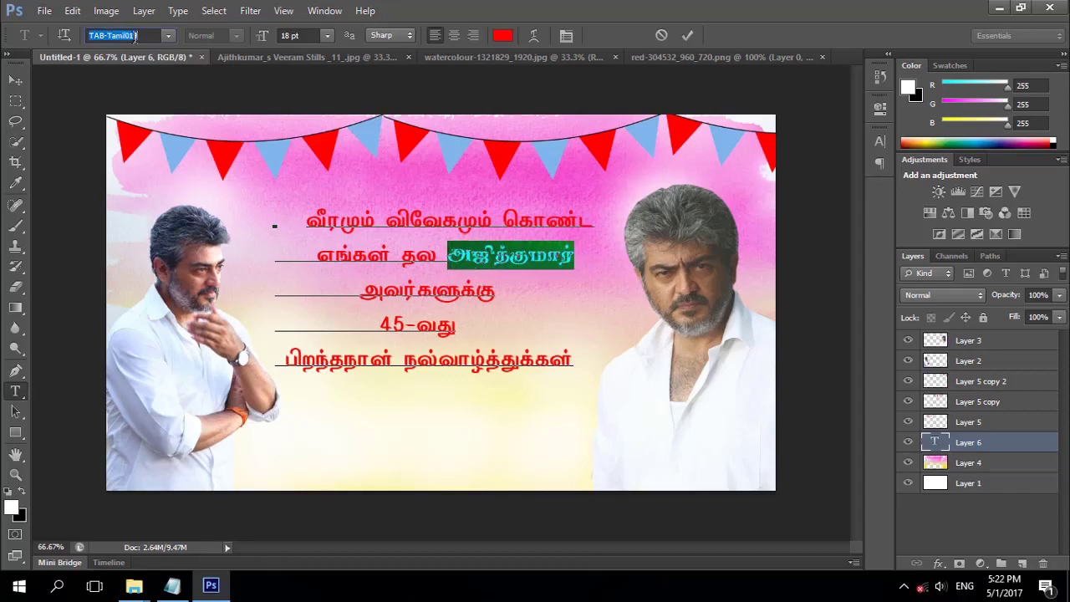
click(351, 330)
- Commit the text and shift the greeting slightly down and right
key(ctrl+Return)
key(v)
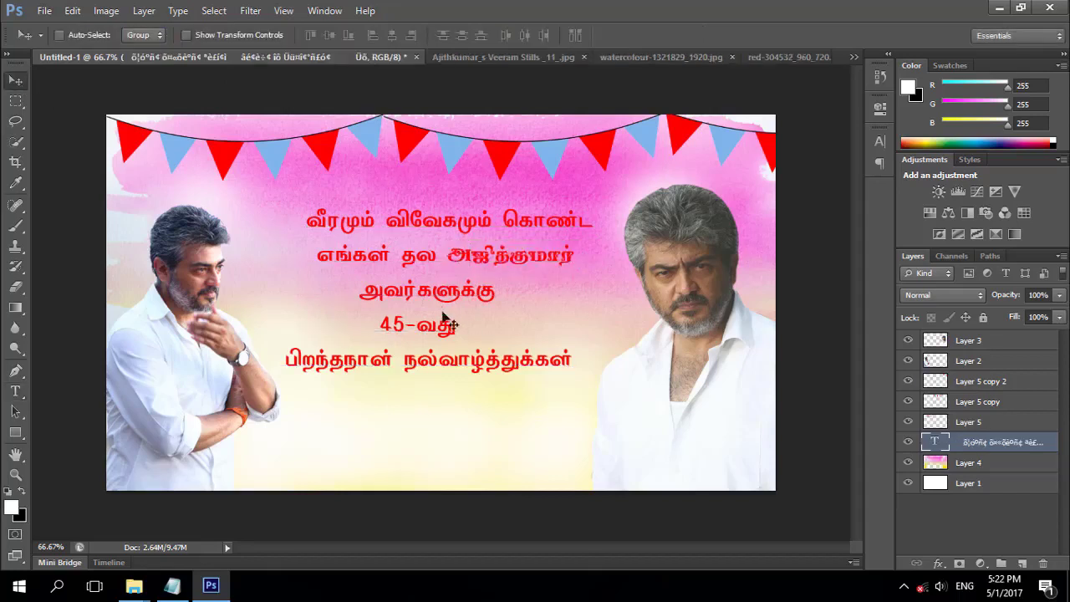
drag(447, 319, 452, 324)
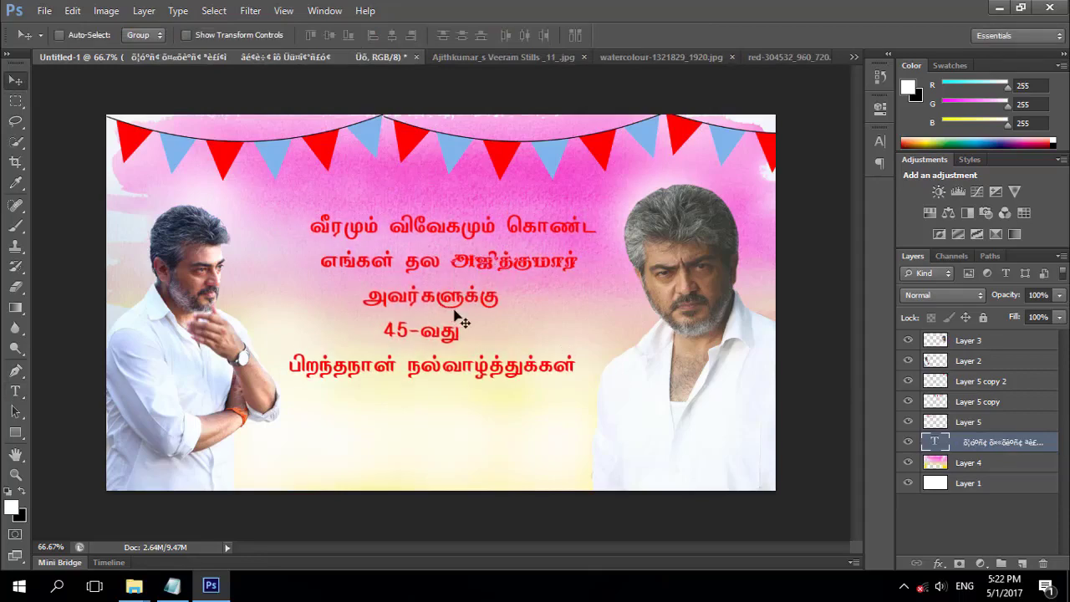
- Add a white stroke to the greeting layer in Layer Style
ctrl+click(1043, 446)
double_click(1044, 445)
click(388, 274)
mouse_move(477, 157)
mouse_down()
mouse_move(759, 212)
mouse_move(715, 181)
mouse_move(715, 112)
mouse_up()
click(645, 229)
click(824, 268)
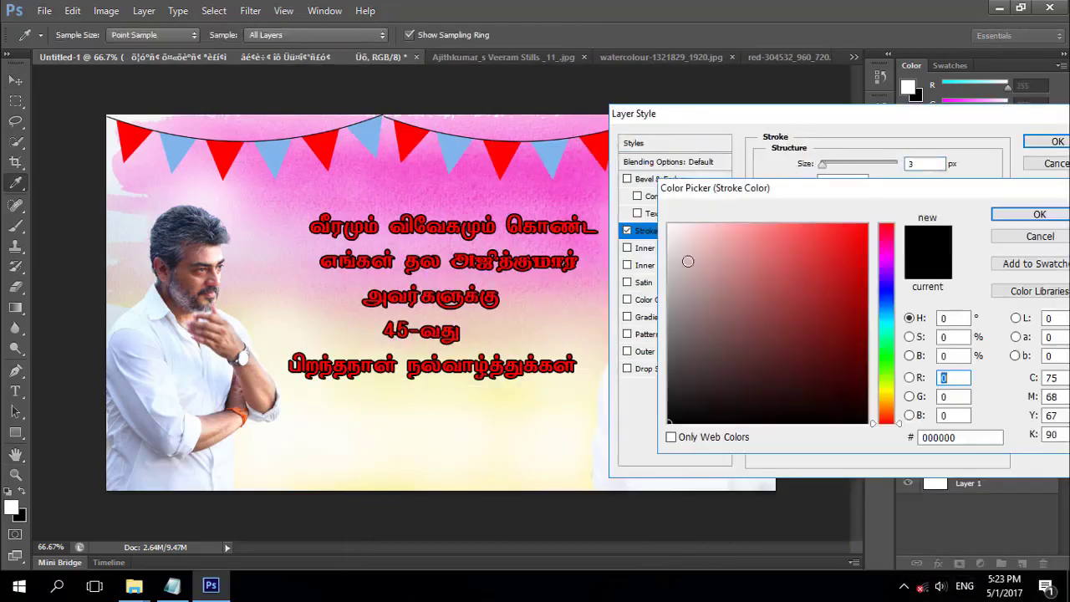
click(673, 229)
mouse_move(674, 230)
mouse_down()
mouse_move(683, 293)
mouse_move(669, 224)
mouse_up()
click(1026, 215)
- Add a drop shadow, set the stroke to 5 px, apply, and raise the greeting
click(627, 369)
click(627, 179)
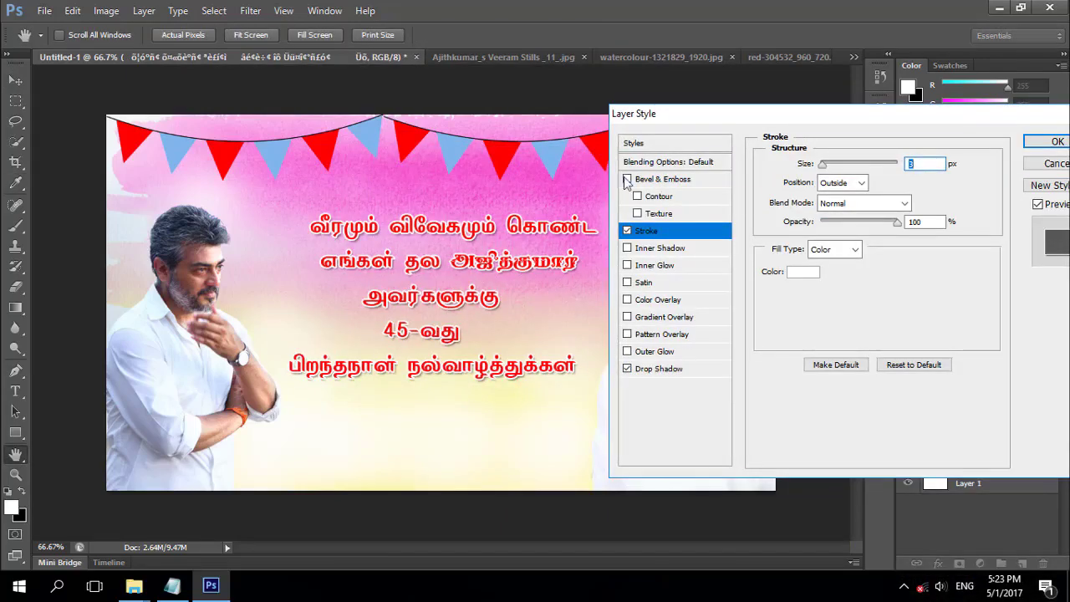
click(627, 179)
drag(823, 167, 826, 169)
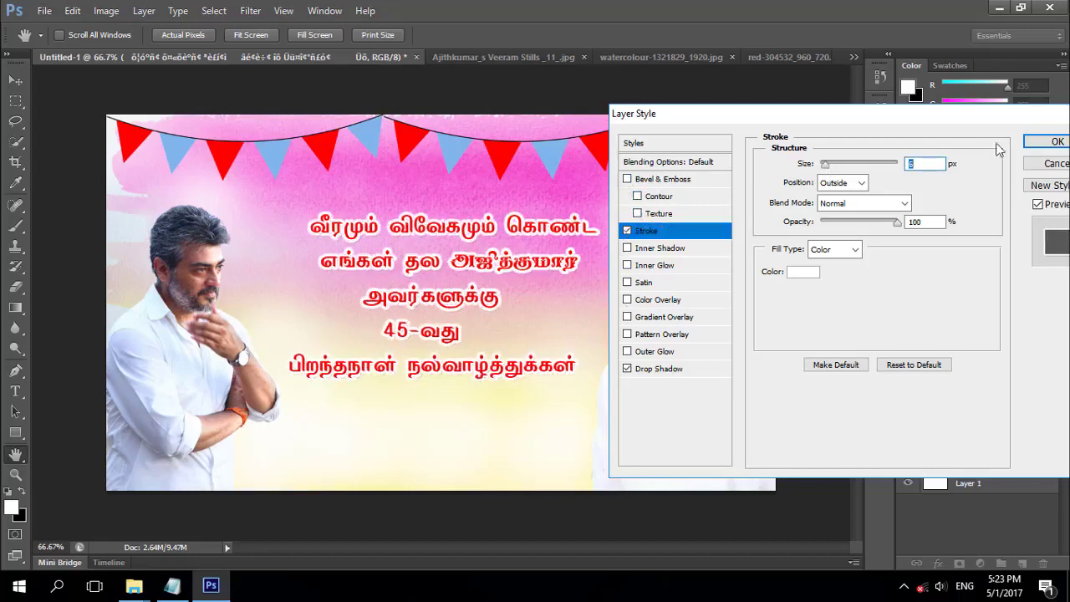
click(1055, 142)
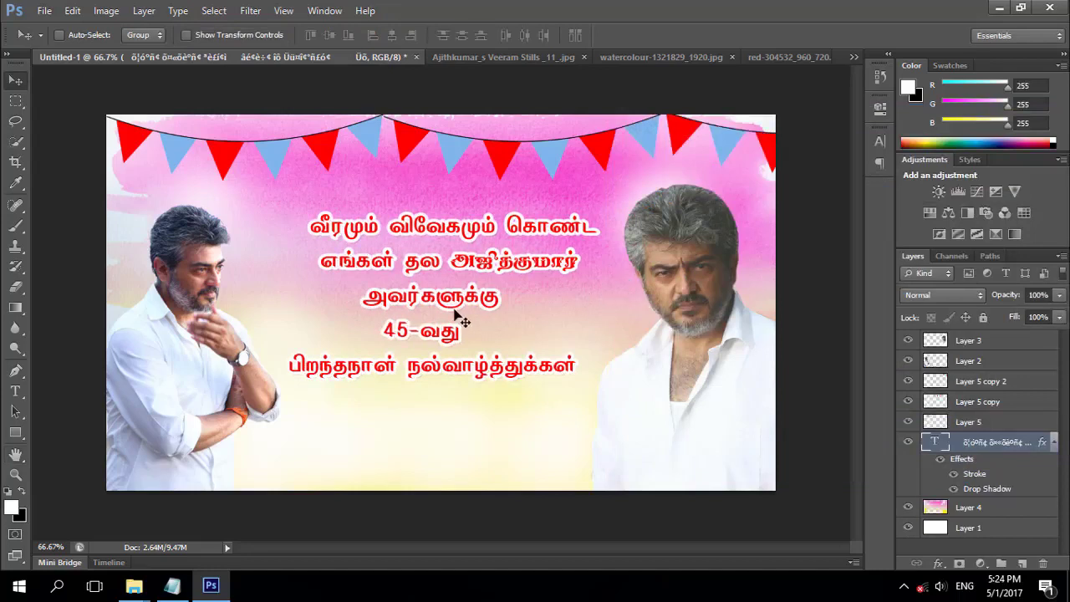
drag(456, 312, 457, 306)
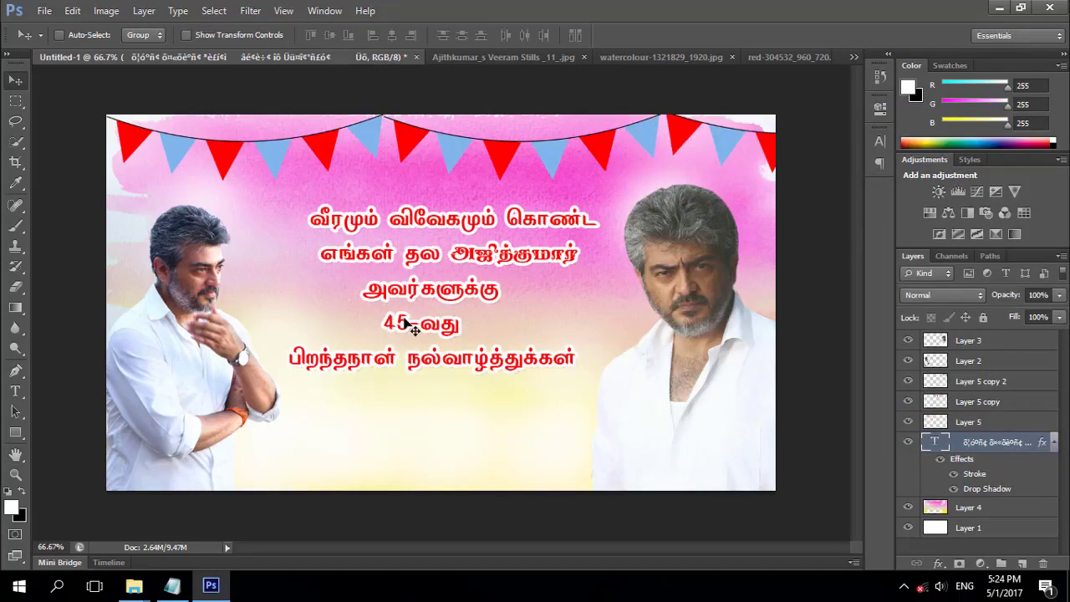
- Create a new layer and select a rectangle below the greeting
key(ctrl+shift+n)
key(Return)
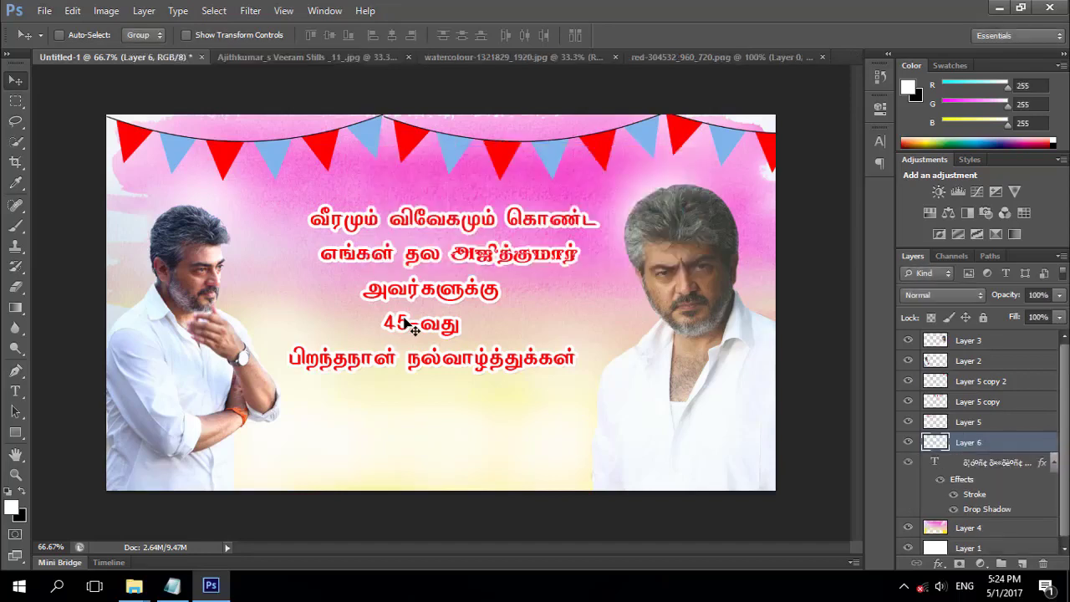
click(19, 99)
drag(332, 402, 478, 425)
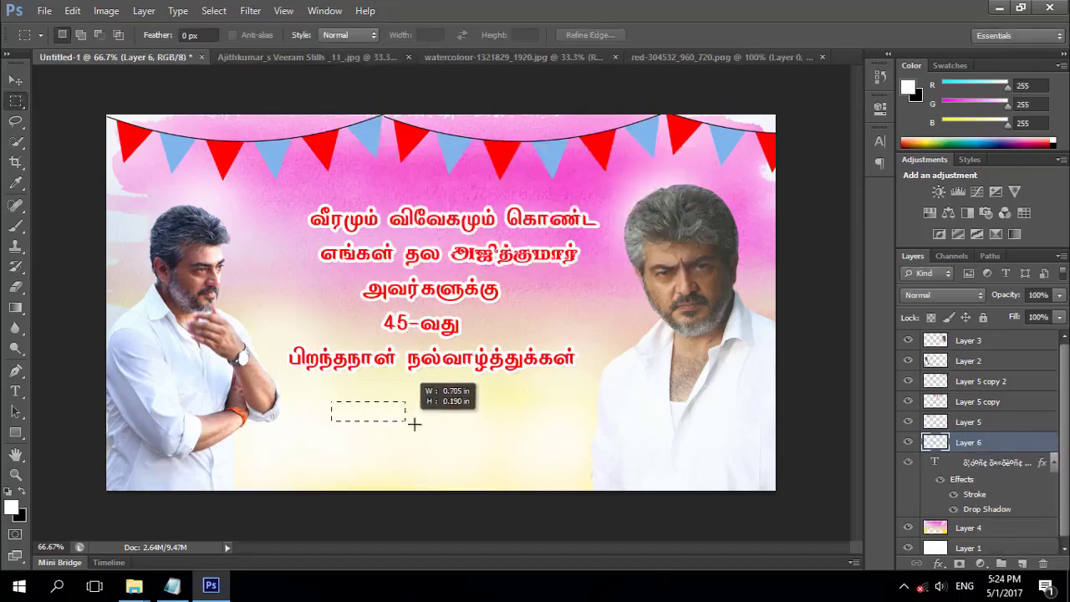
- Fill the selection with red (R 255) as the date box
click(11, 492)
click(11, 507)
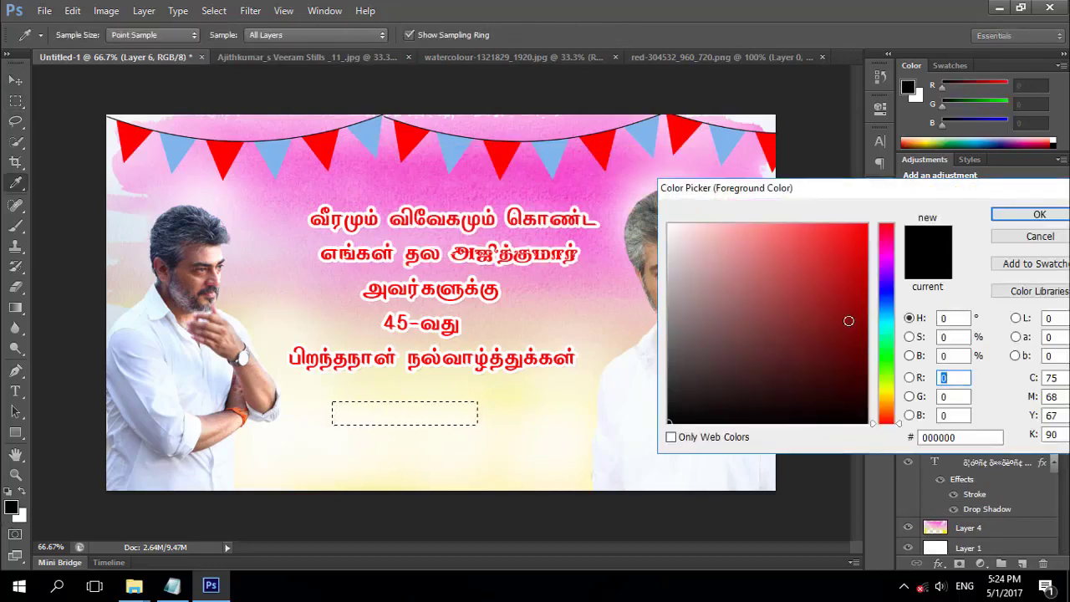
text(255)
click(1039, 214)
key(alt+BackSpace)
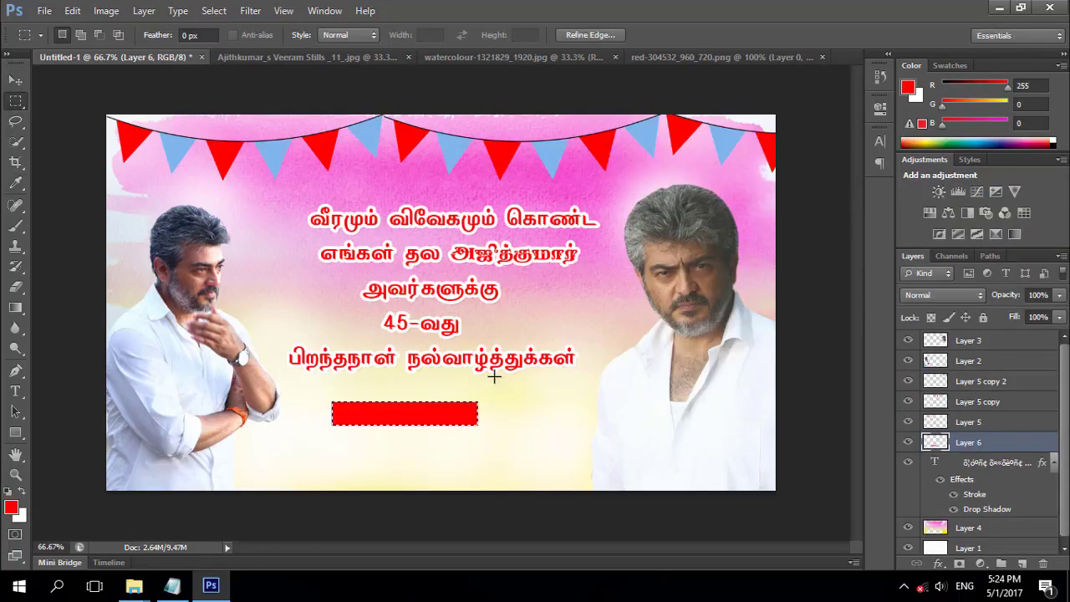
- Deselect, position the red box under the greeting, and widen it with Free Transform
key(v)
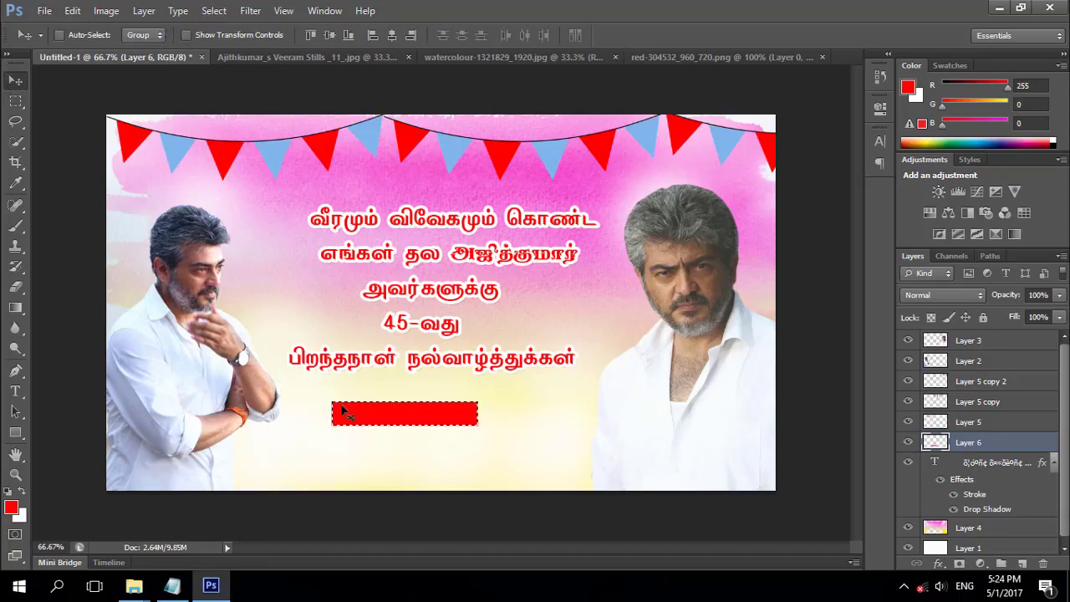
key(d)
key(ctrl+d)
mouse_move(388, 430)
mouse_down()
mouse_move(425, 428)
mouse_move(343, 427)
mouse_move(384, 416)
mouse_up()
key(ctrl+t)
key(Return)
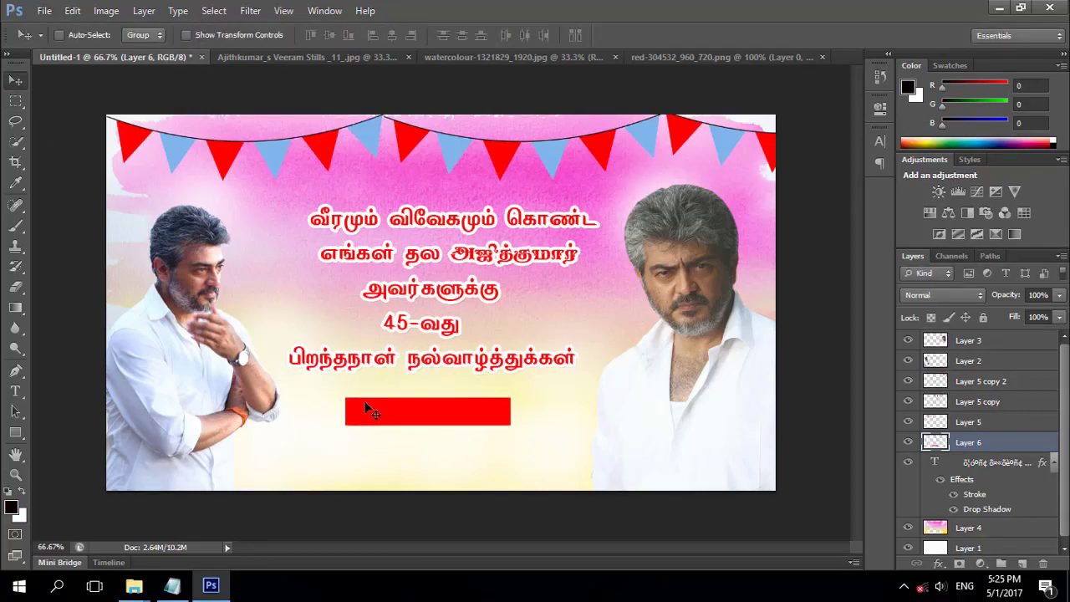
key(ctrl+t)
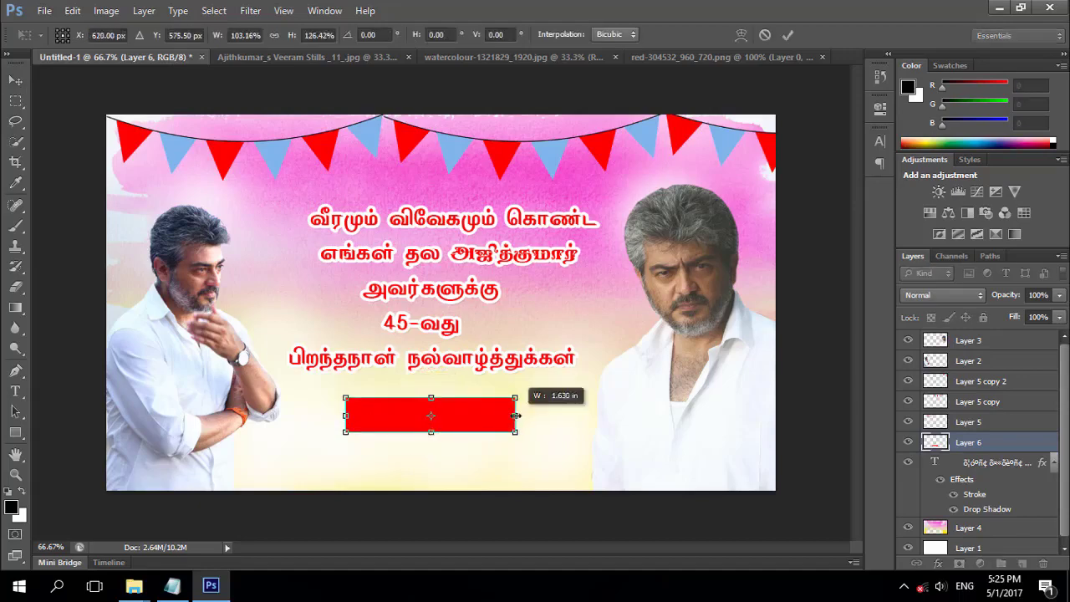
- Commit the widened red box and copy the date line from Notepad
key(Return)
key(alt+Tab)
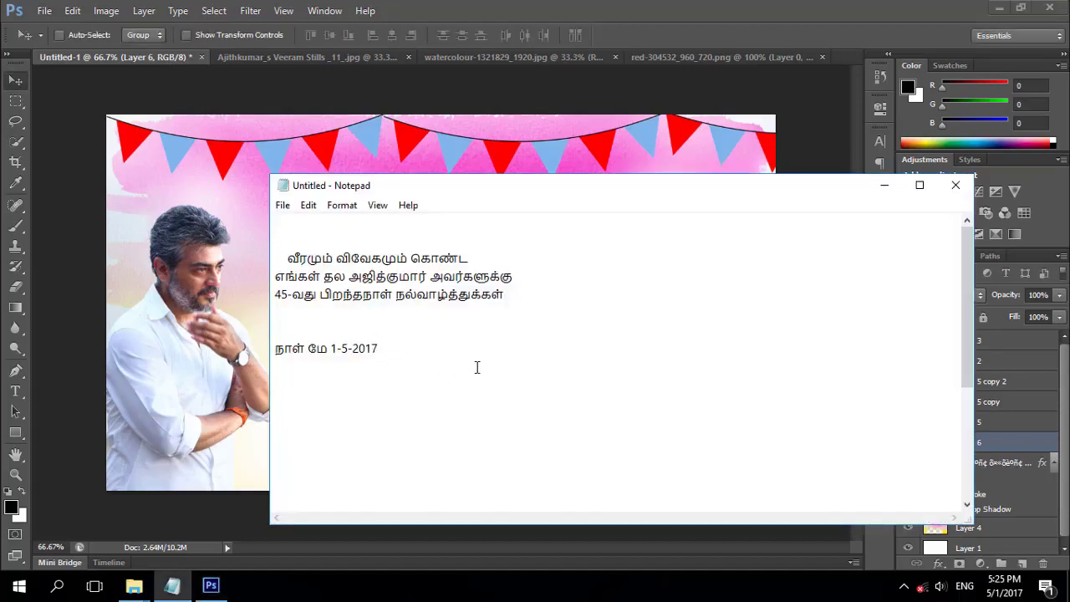
drag(385, 350, 287, 341)
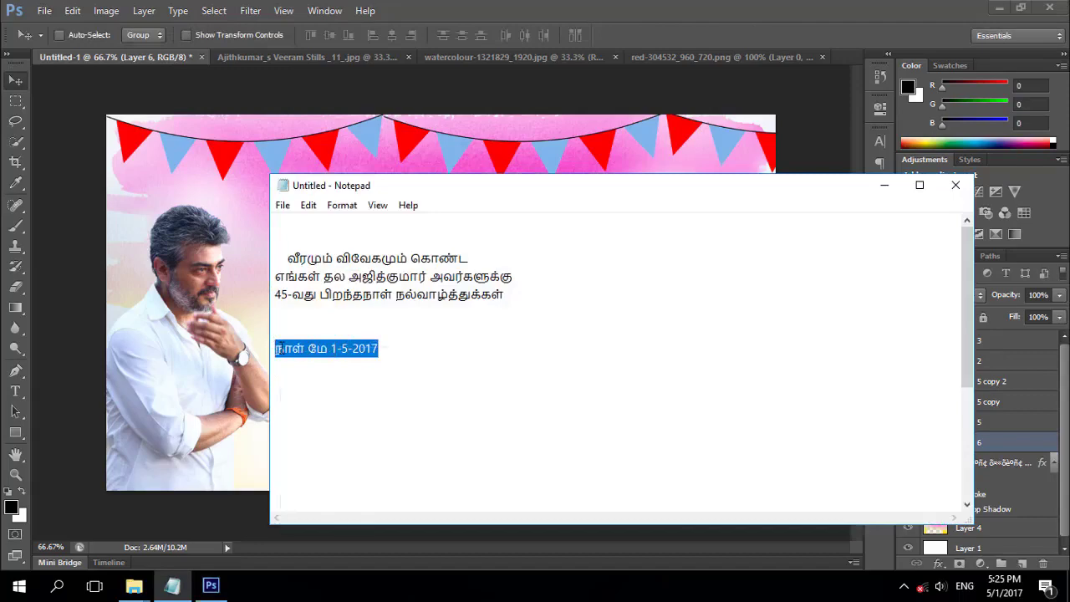
right_click(279, 349)
click(310, 399)
- Paste 'நாள் மே 1-5-2017' onto the red box in TAB-Tamil017 at 16 pt
key(alt+Tab)
key(t)
click(361, 408)
key(ctrl+v)
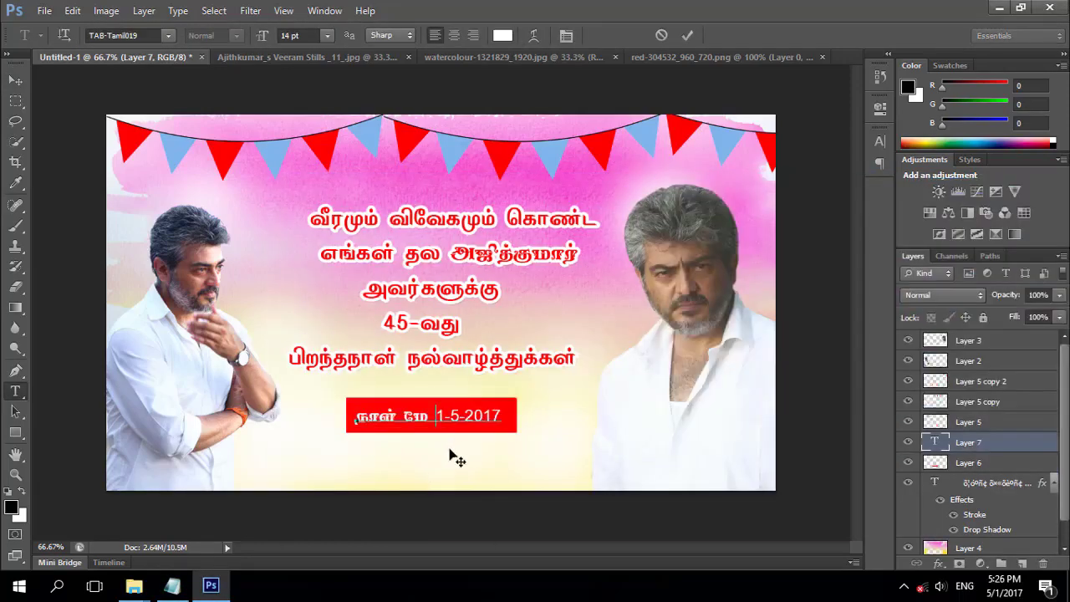
key(ctrl+a)
click(125, 35)
key(Up)
key(Up)
key(ctrl+shift+period)
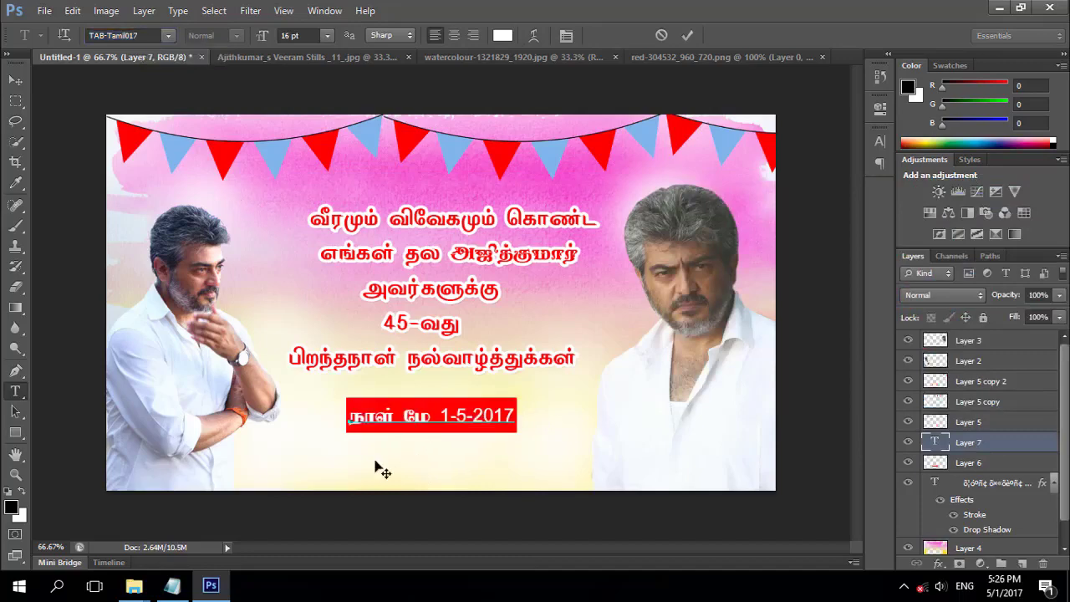
key(ctrl+Return)
- Start a new text line below the date box
key(v)
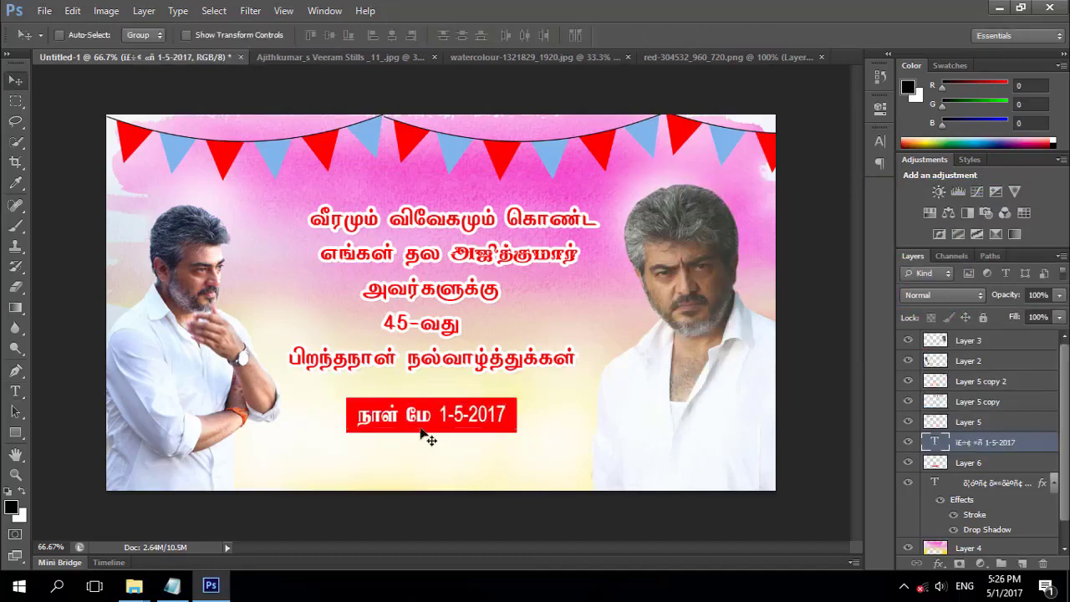
key(t)
click(309, 464)
click(503, 36)
- Add the red credit line 'By Tamil Tutorials World' in Times New Roman with a stroke
click(468, 418)
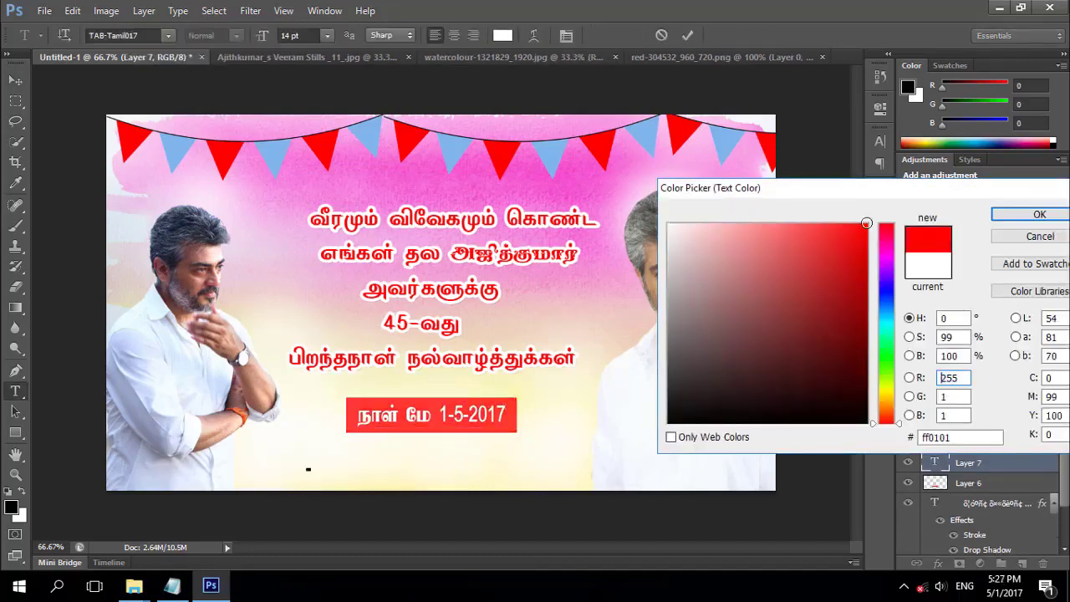
key(Return)
text(By Tamil Tutorials World)
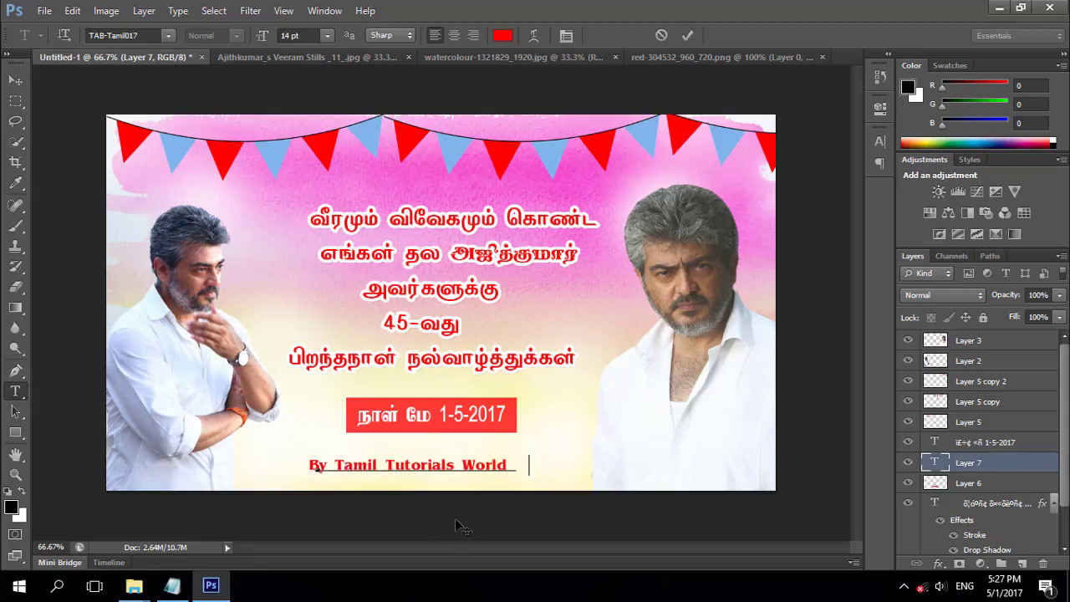
text(Times New Roman)
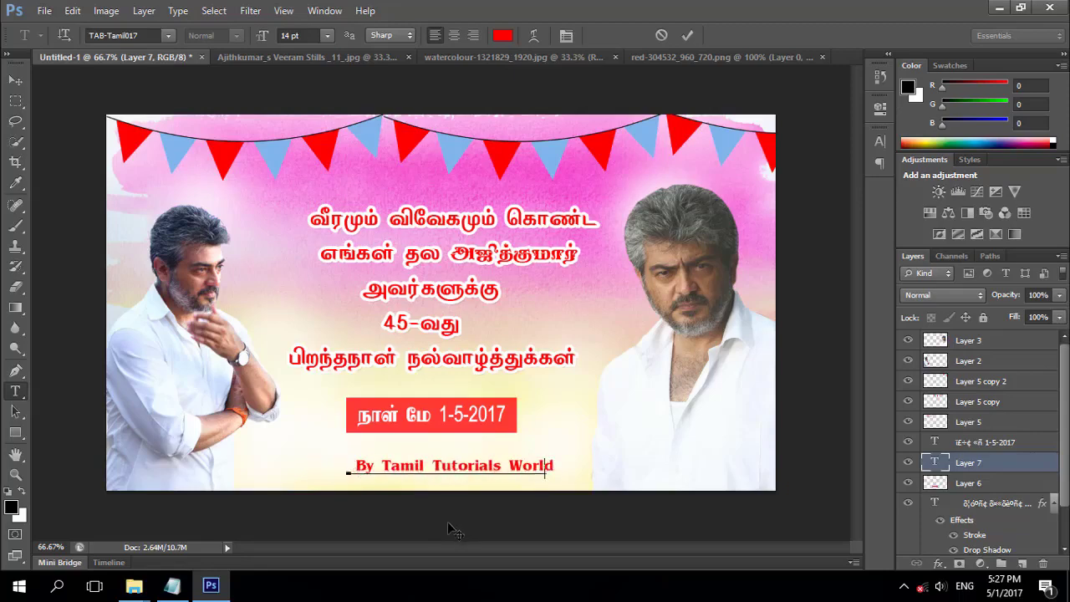
key(ctrl+Return)
double_click(1028, 463)
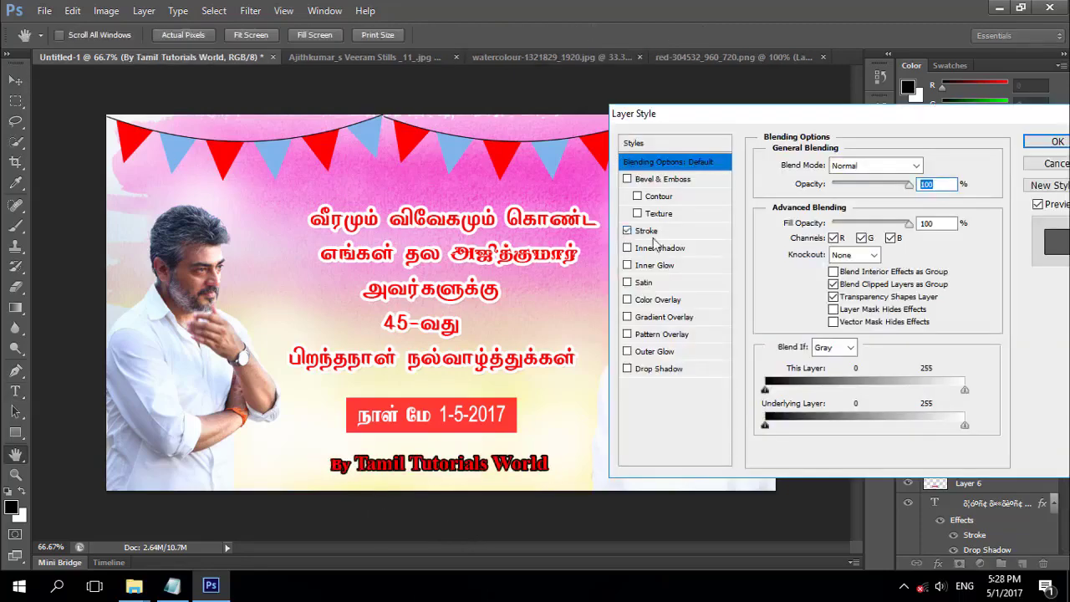
click(644, 231)
click(843, 179)
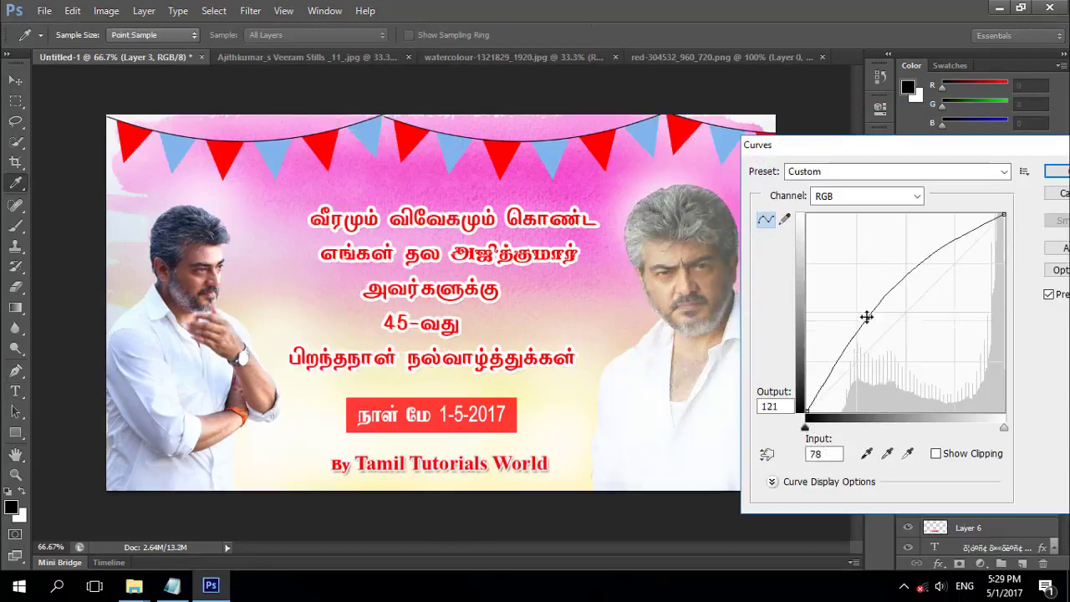
- Brighten both portraits with Curves adjustments
drag(867, 317, 862, 305)
key(Return)
key(ctrl+m)
key(Return)
- Move the red date box and the credit line up and left
key(v)
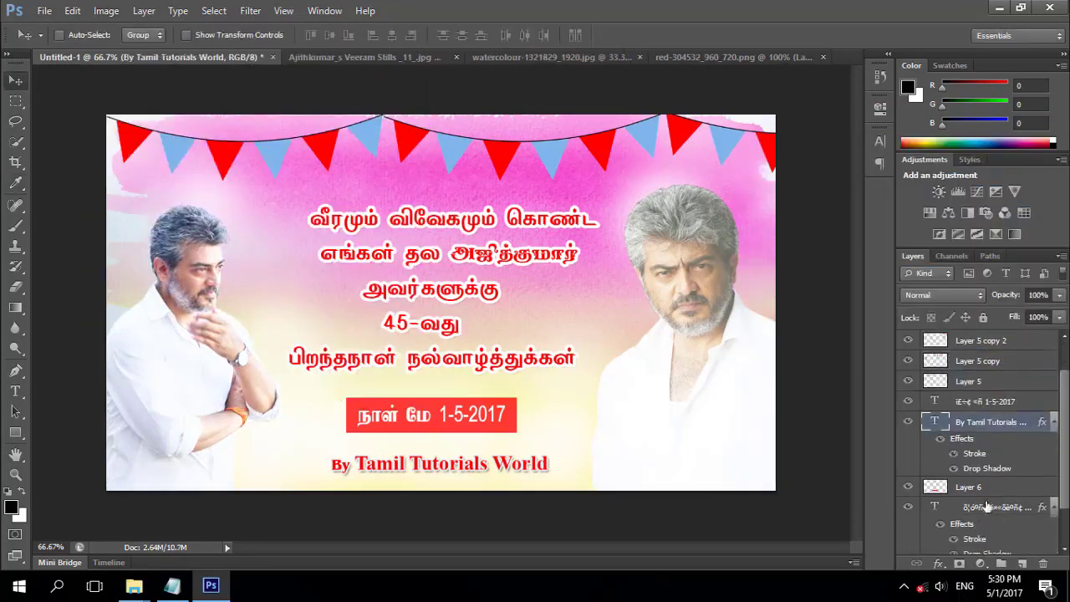
click(969, 401)
drag(435, 418, 429, 400)
drag(413, 471, 399, 458)
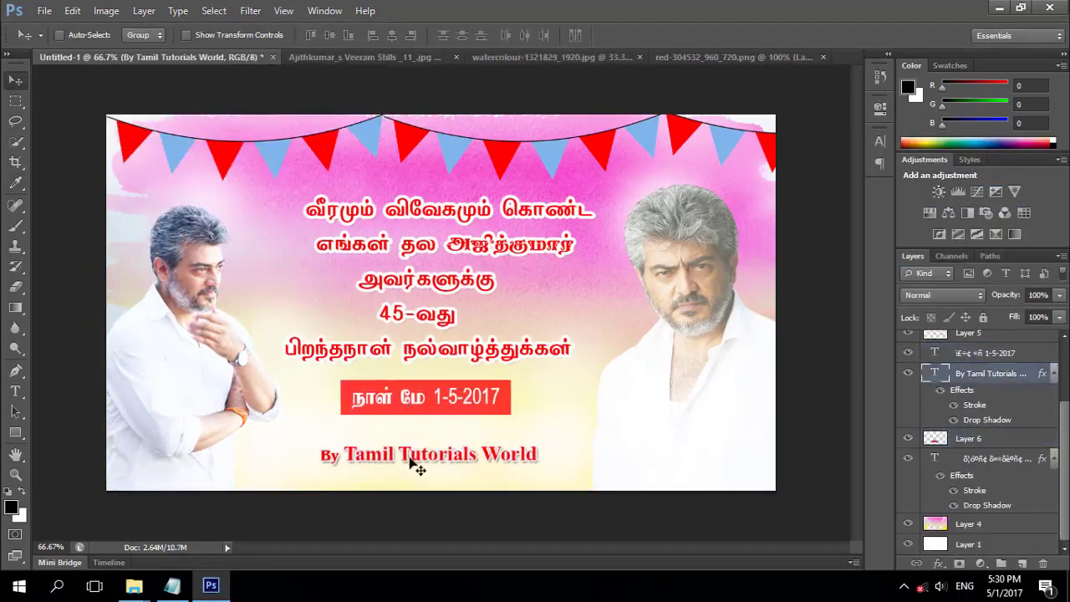
- Save the banner as JPEG 'Thala birthday Flex Banner' and open it for viewing
click(44, 10)
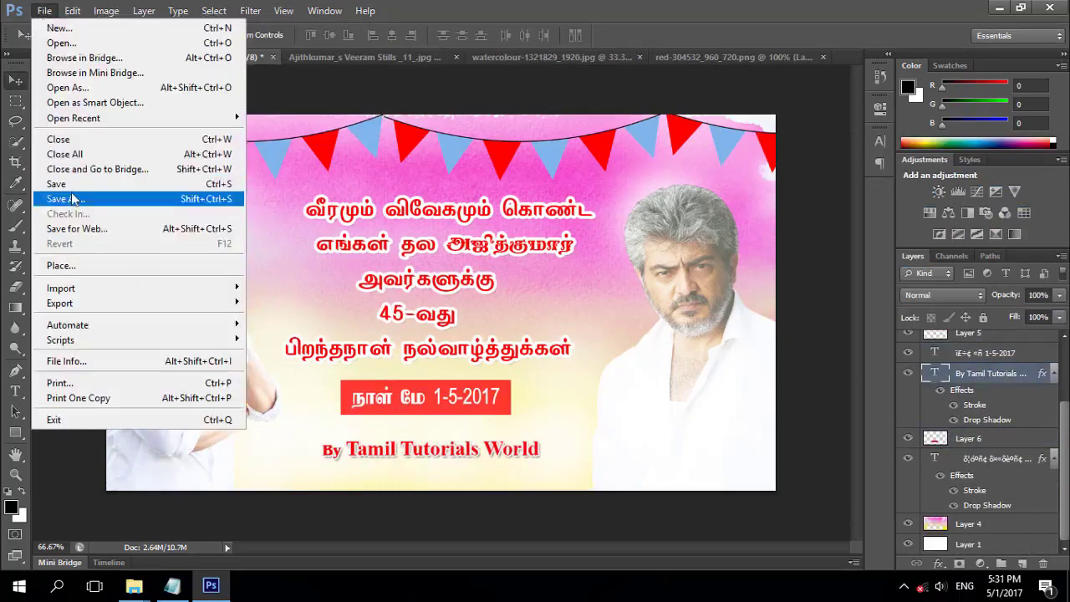
click(67, 198)
text(Thala birthday Flex Banner)
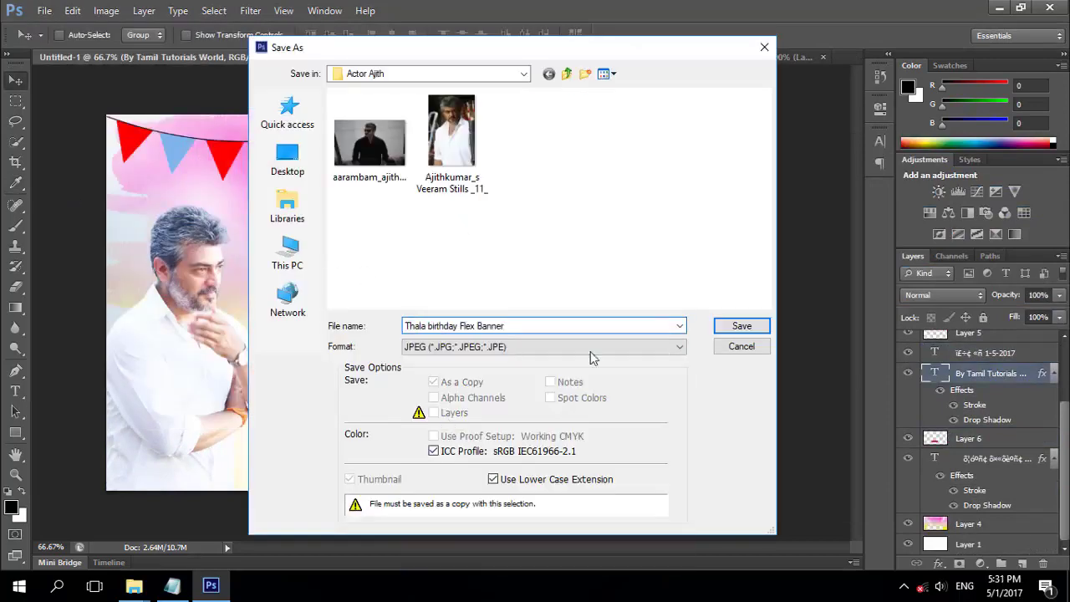
key(Return)
click(633, 144)
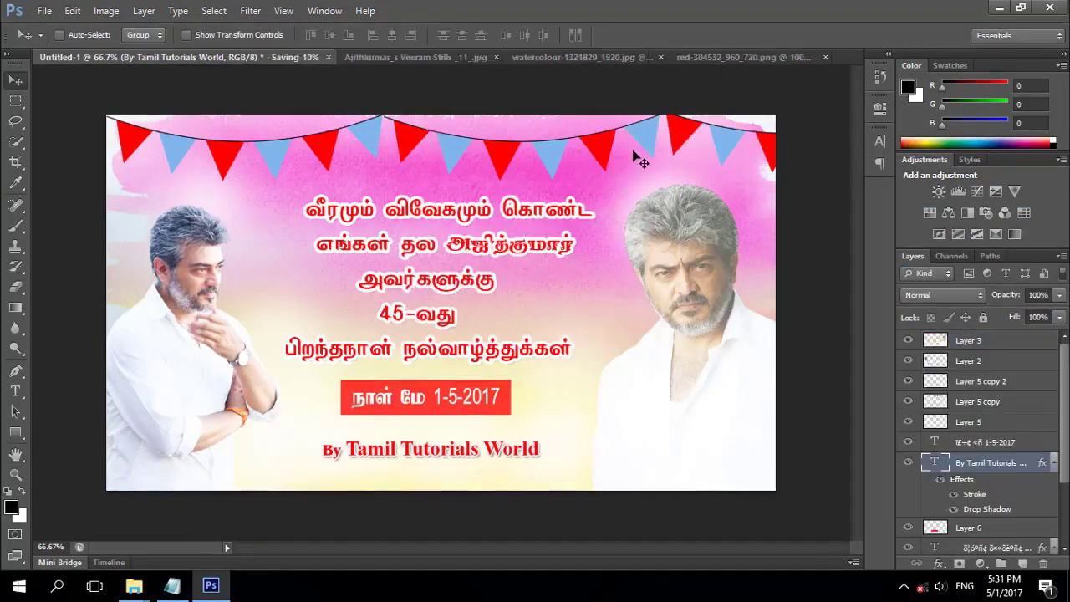
click(251, 510)
click(750, 164)
double_click(751, 164)
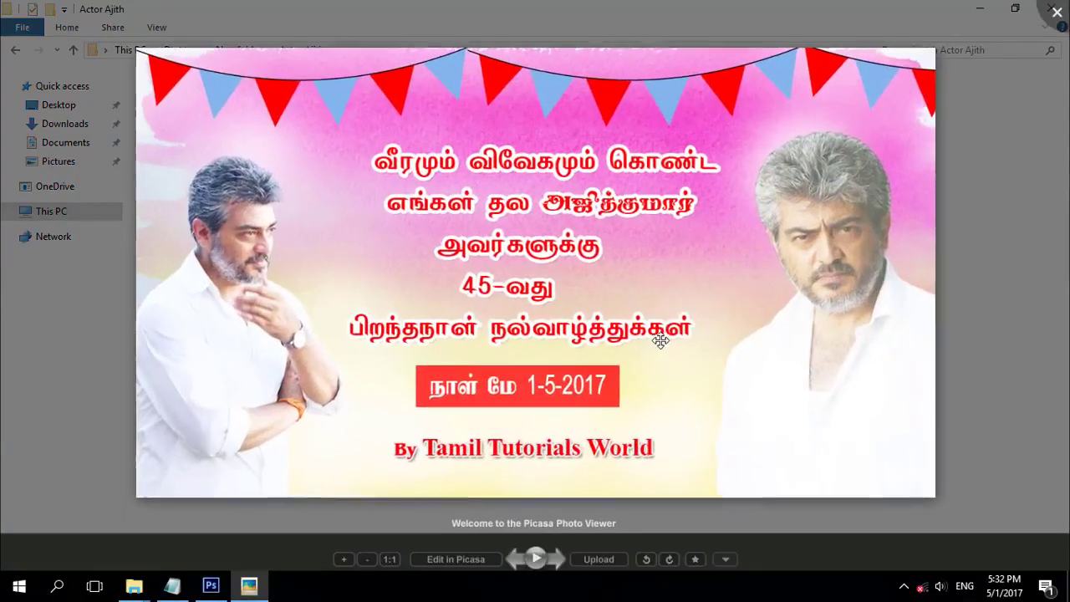